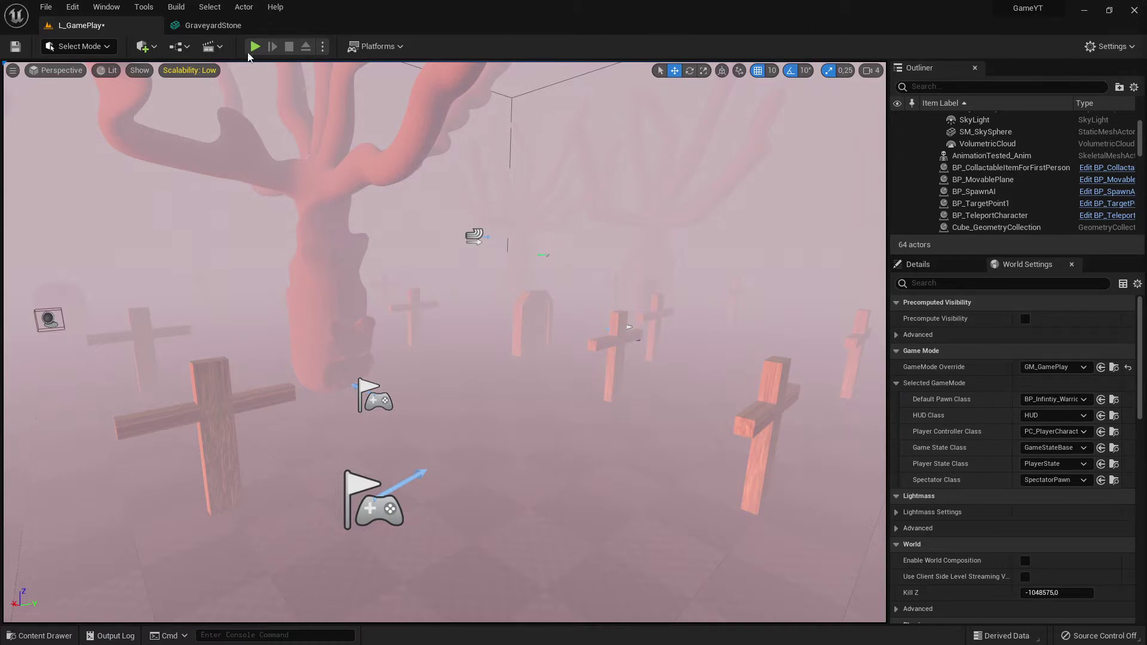
- Close the GraveyardStone asset editor and open the engine's Collision page in the Project Settings
{"action": "left_click", "coordinate": [246, 27]}
{"action": "left_click", "coordinate": [279, 25]}
{"action": "left_click", "coordinate": [71, 8]}
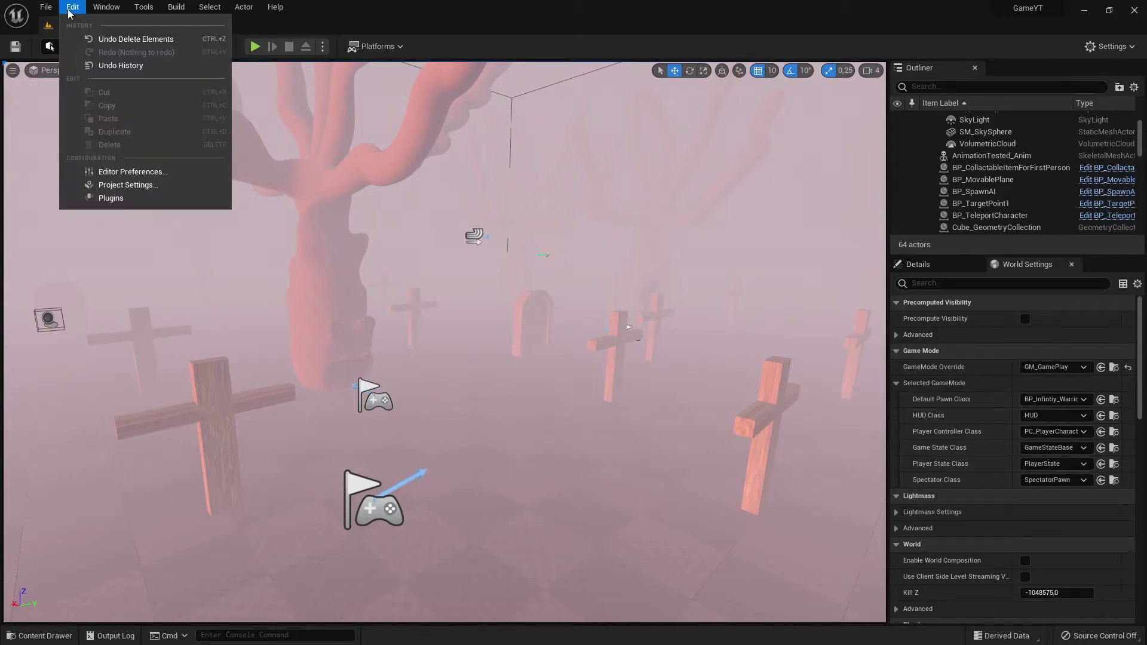
{"action": "left_click", "coordinate": [140, 190]}
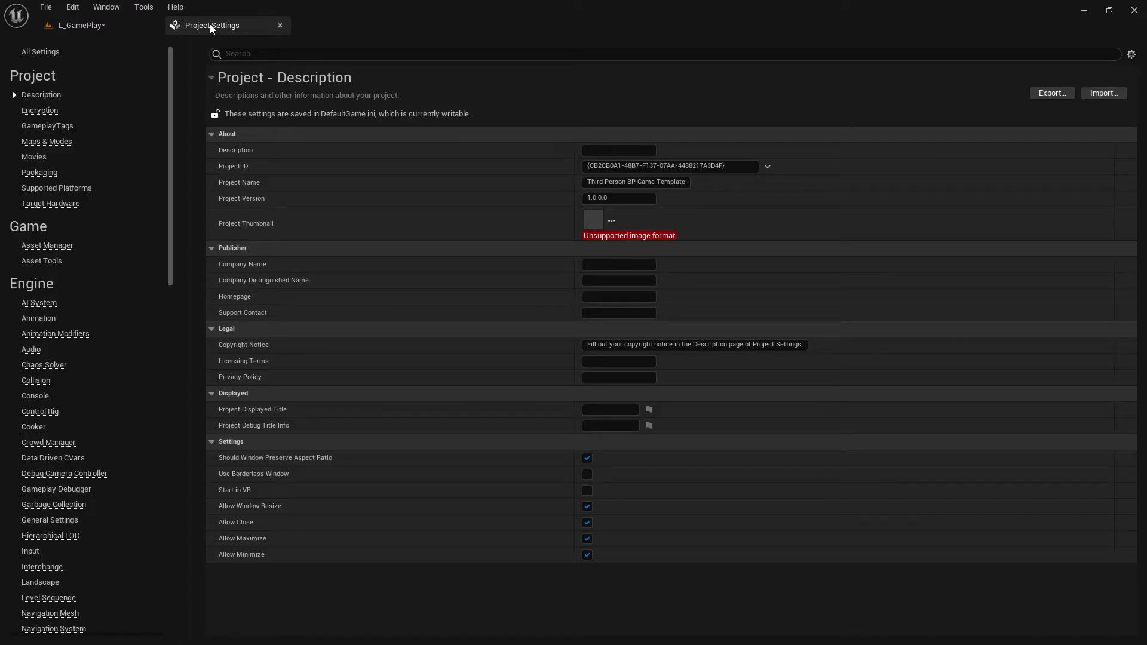
{"action": "mouse_move", "coordinate": [212, 28]}
{"action": "left_mouse_down"}
{"action": "mouse_move", "coordinate": [294, 199]}
{"action": "mouse_move", "coordinate": [304, 193]}
{"action": "mouse_move", "coordinate": [239, 45]}
{"action": "mouse_move", "coordinate": [211, 30]}
{"action": "left_mouse_up"}
{"action": "scroll", "coordinate": [77, 514], "scroll_direction": "down", "scroll_amount": 3}
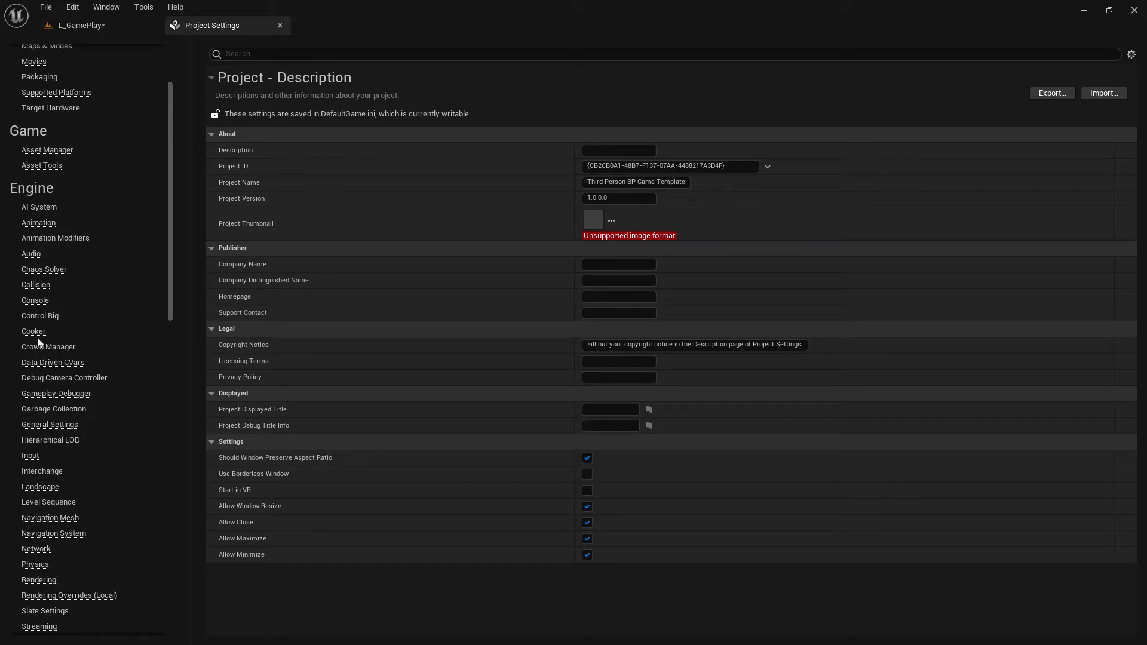
{"action": "left_click", "coordinate": [46, 289]}
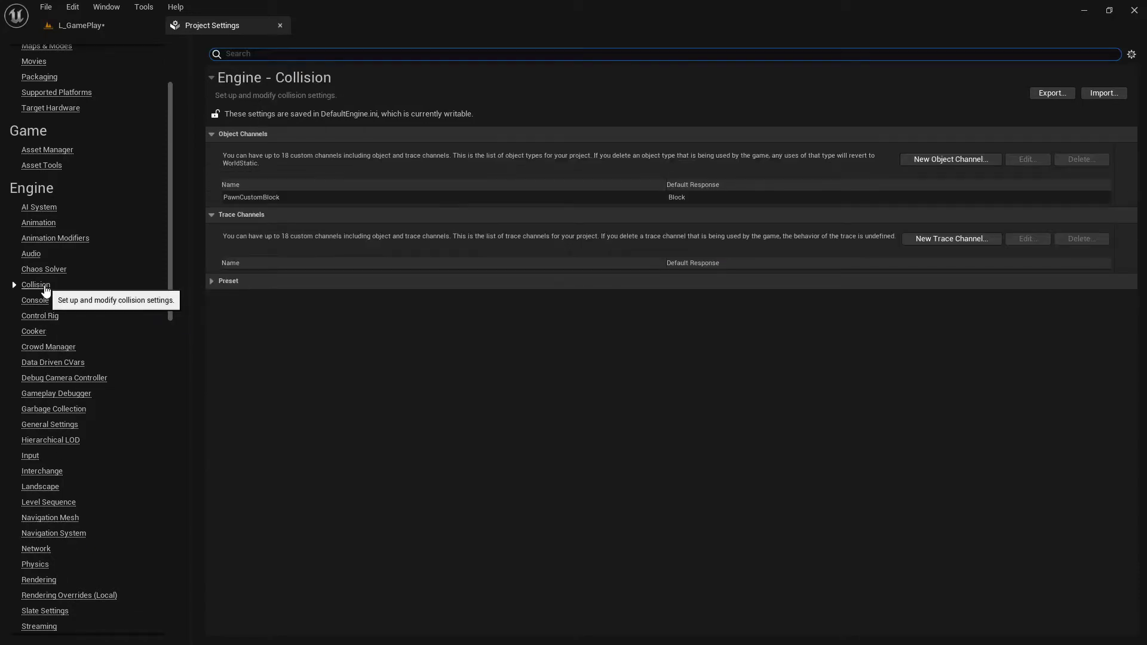
- Examine the collision object channels, trace channels and expanded presets, and close the Project Settings
{"action": "left_click", "coordinate": [213, 134]}
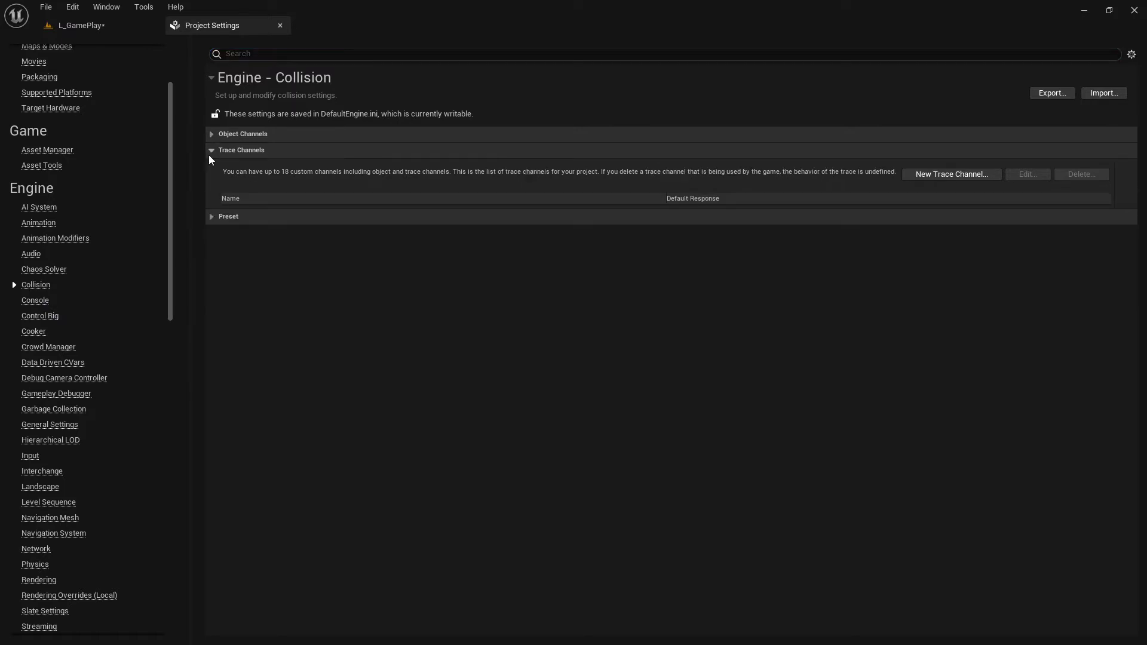
{"action": "left_click", "coordinate": [212, 135]}
{"action": "left_click", "coordinate": [214, 283]}
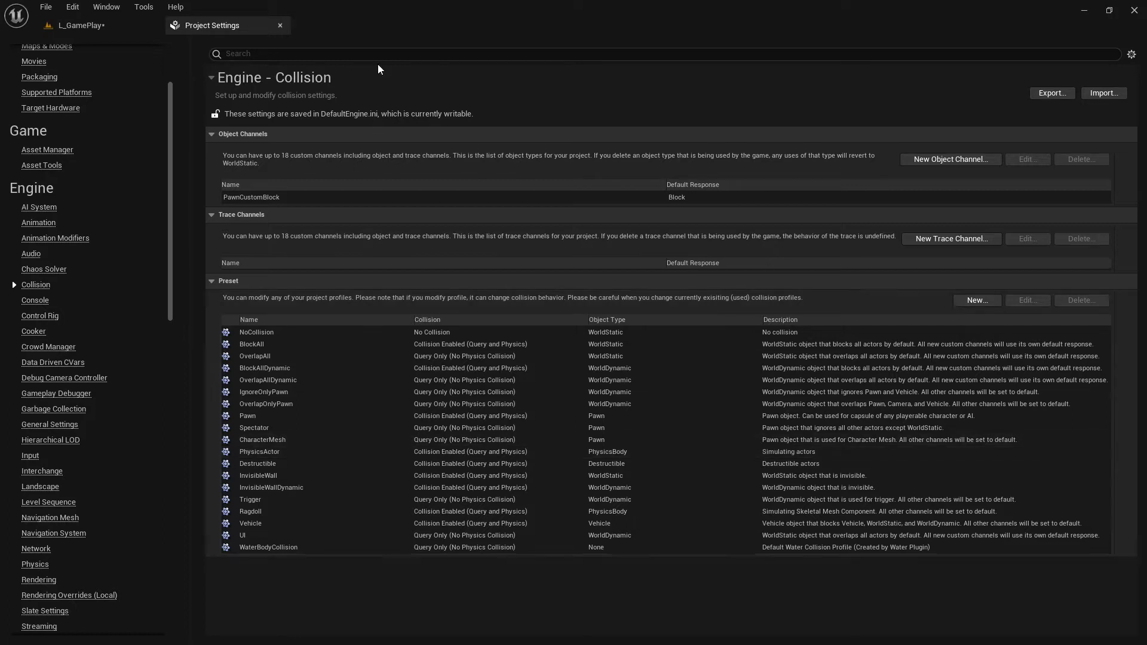
{"action": "left_click", "coordinate": [281, 25]}
- Place an instance of the default pawn blueprint BP_Infintiy_Warrior on the graveyard ground near the player starts
{"action": "right_click_drag", "start_coordinate": [512, 314], "coordinate": [454, 257]}
{"action": "right_click_drag", "start_coordinate": [352, 215], "coordinate": [535, 310]}
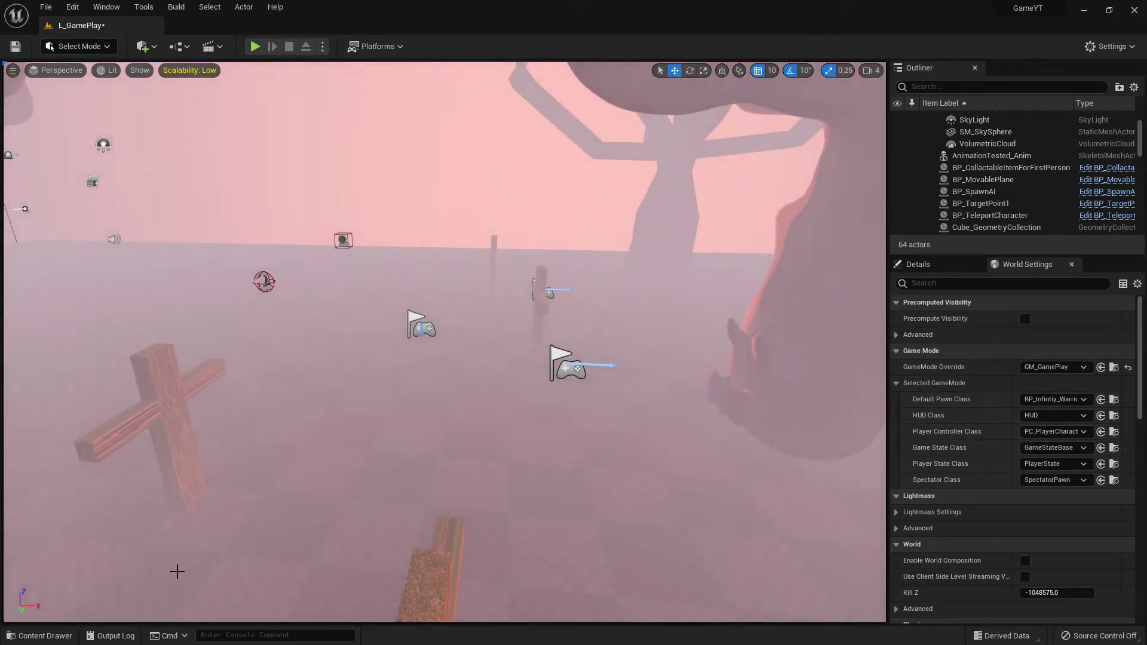
{"action": "left_click", "coordinate": [1115, 400]}
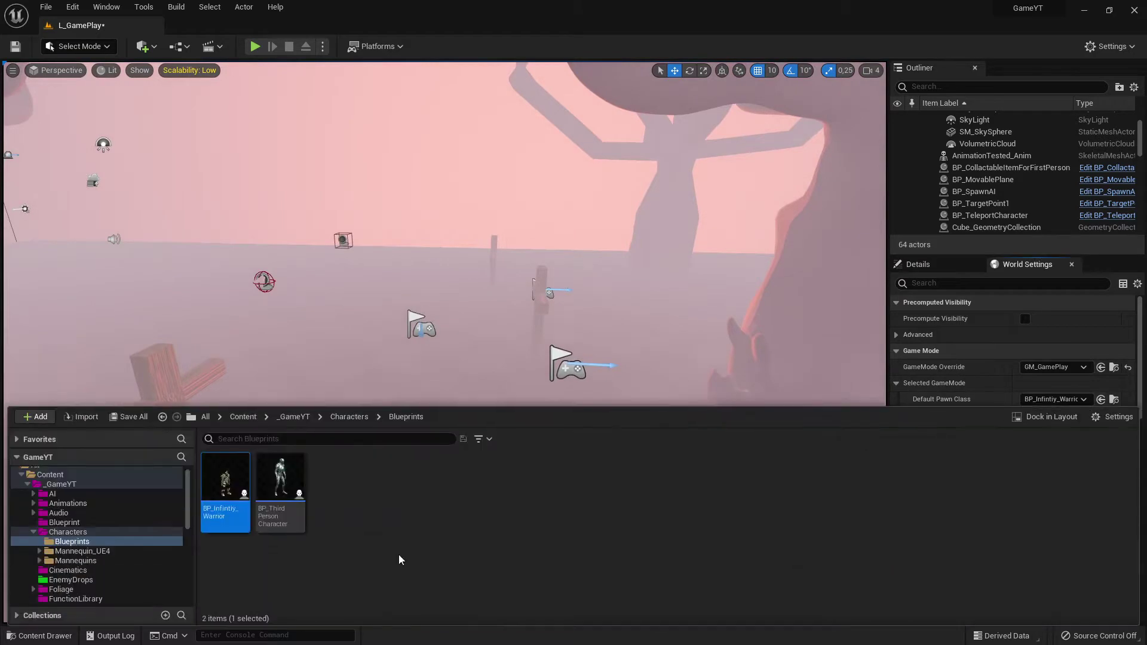
{"action": "left_click_drag", "start_coordinate": [222, 484], "coordinate": [429, 453]}
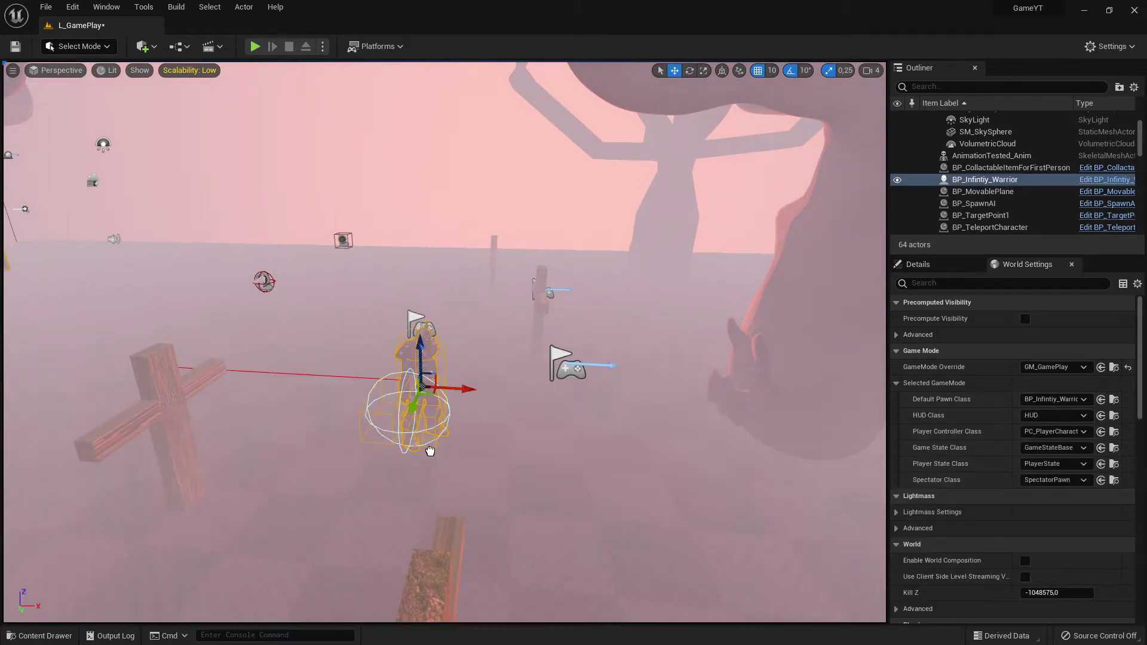
{"action": "right_click_drag", "start_coordinate": [491, 421], "coordinate": [448, 454]}
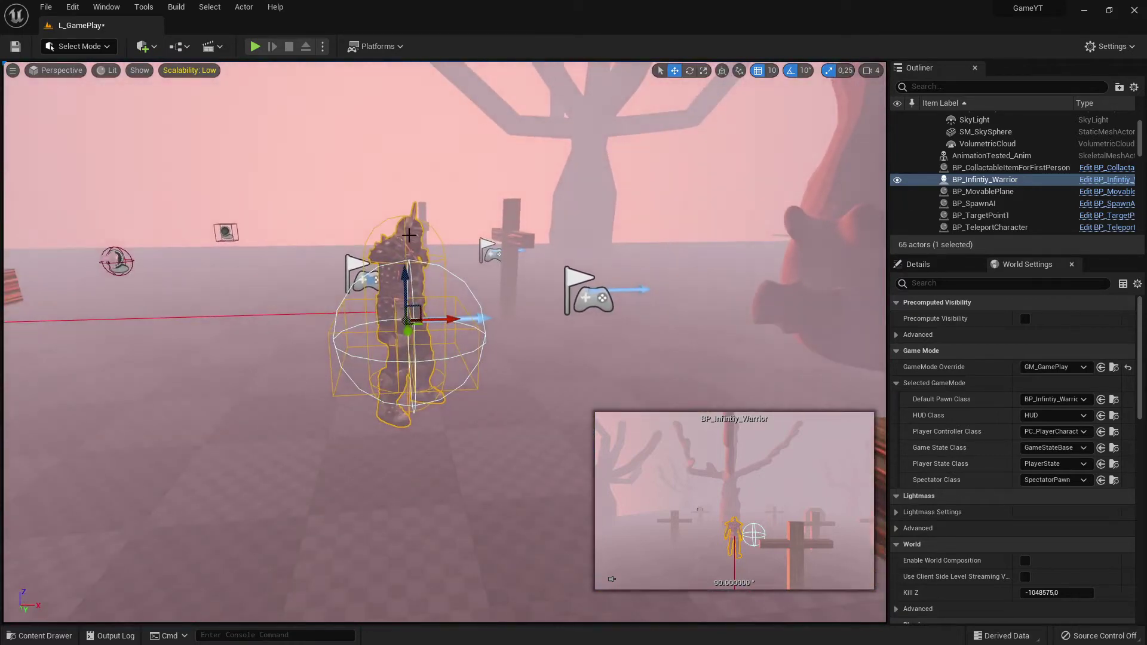
- Examine the placed warrior and the landscape around it by selecting each of them
{"action": "left_click", "coordinate": [504, 394]}
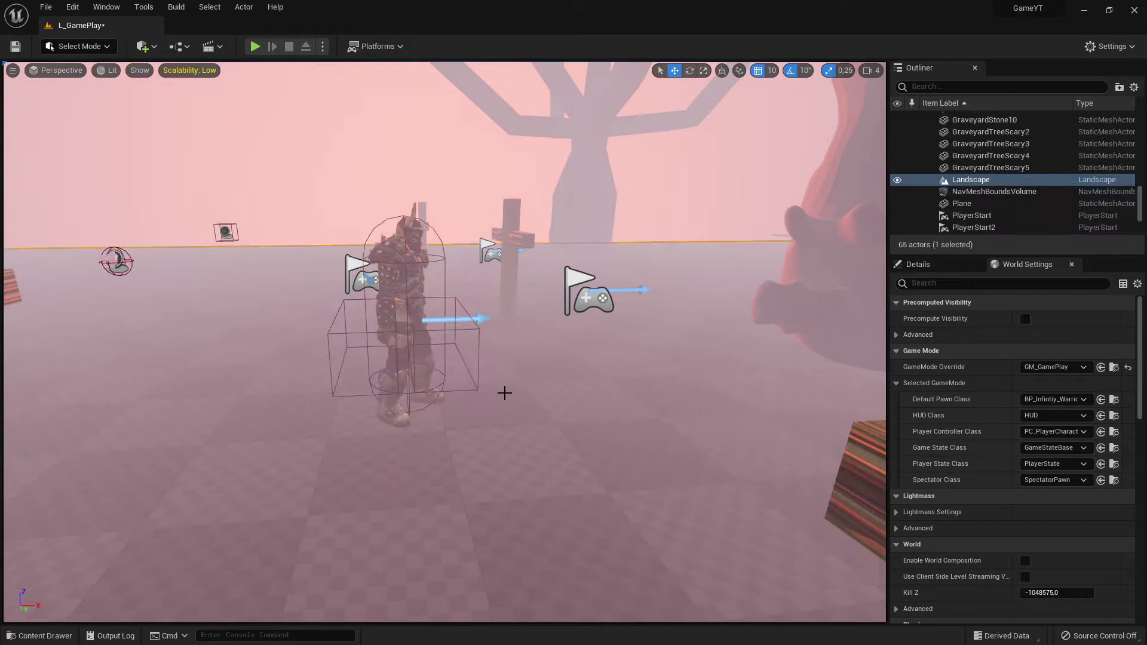
{"action": "left_click", "coordinate": [410, 265]}
{"action": "right_click_drag", "start_coordinate": [536, 310], "coordinate": [592, 364]}
{"action": "right_click_drag", "start_coordinate": [504, 325], "coordinate": [505, 325]}
{"action": "left_click", "coordinate": [533, 340]}
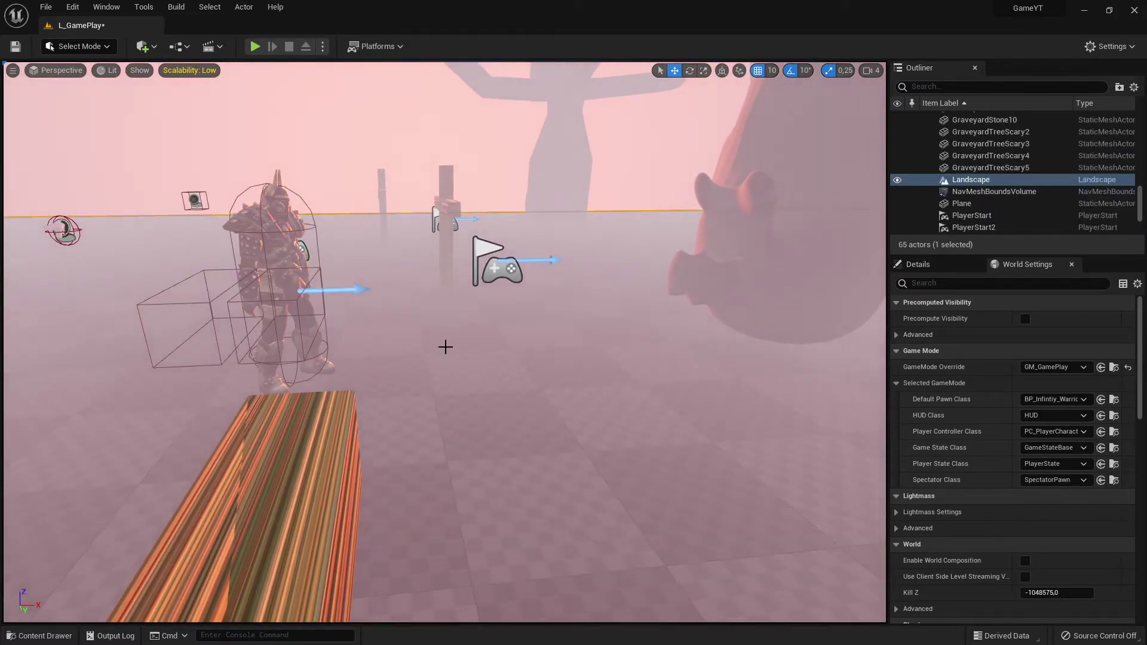
{"action": "key", "text": "ctrl+z"}
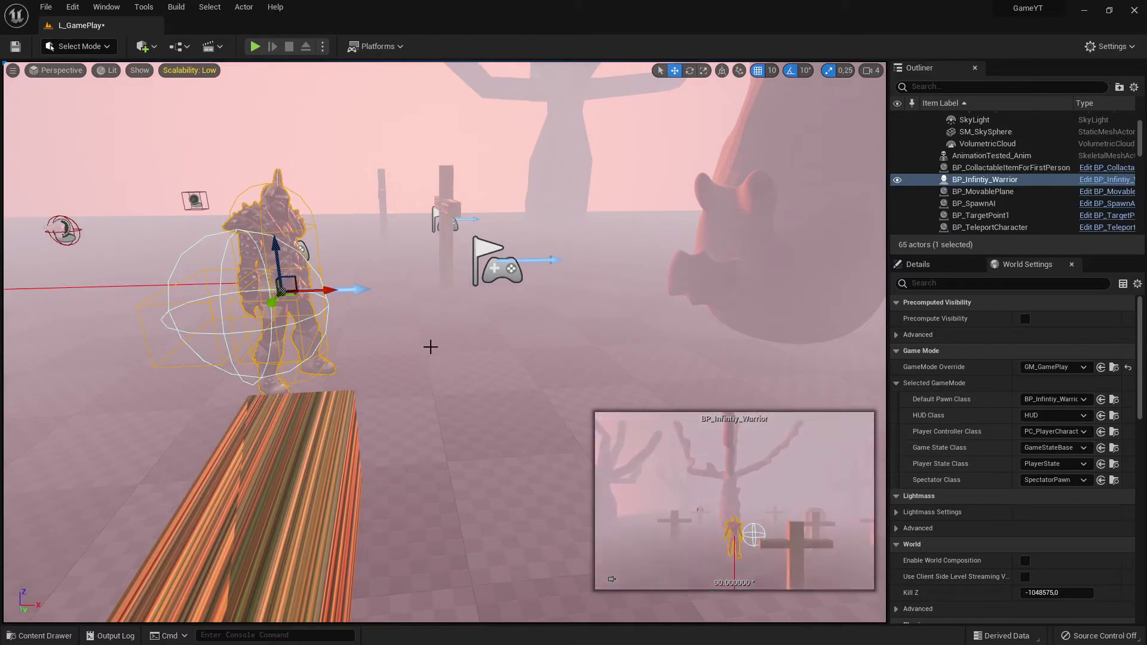
{"action": "right_click_drag", "start_coordinate": [430, 347], "coordinate": [430, 347]}
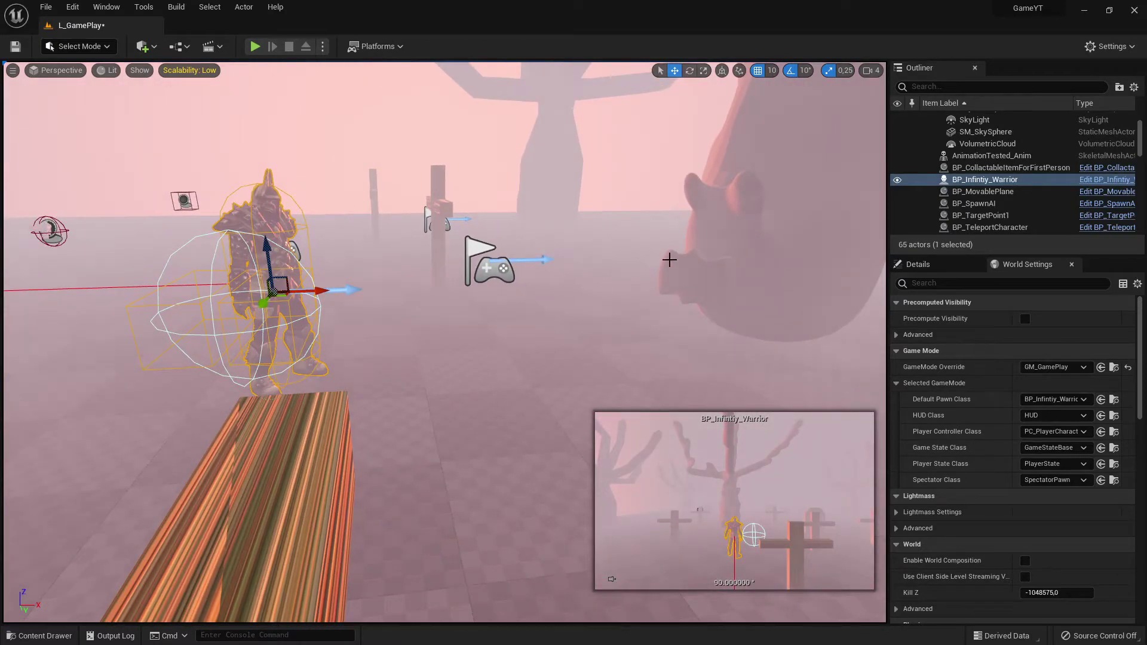
- Examine the level's objects by selecting the scary tree, the warrior and a gravestone in turn
{"action": "left_click", "coordinate": [736, 240]}
{"action": "right_click_drag", "start_coordinate": [641, 302], "coordinate": [583, 209]}
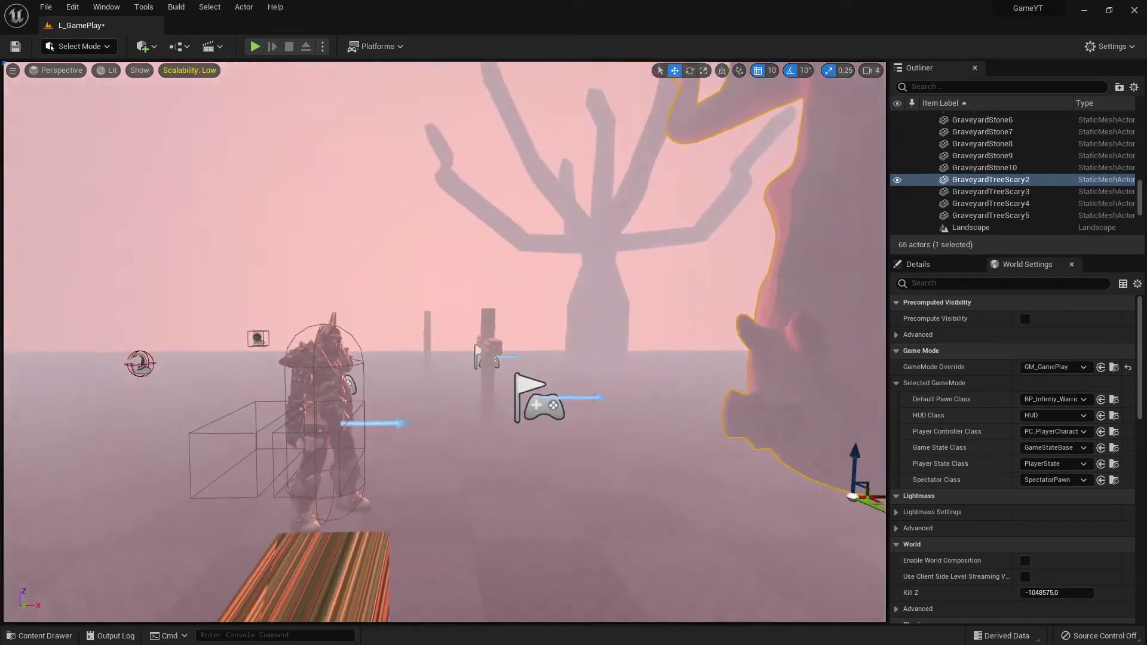
{"action": "left_click", "coordinate": [329, 363]}
{"action": "right_click_drag", "start_coordinate": [370, 382], "coordinate": [420, 413]}
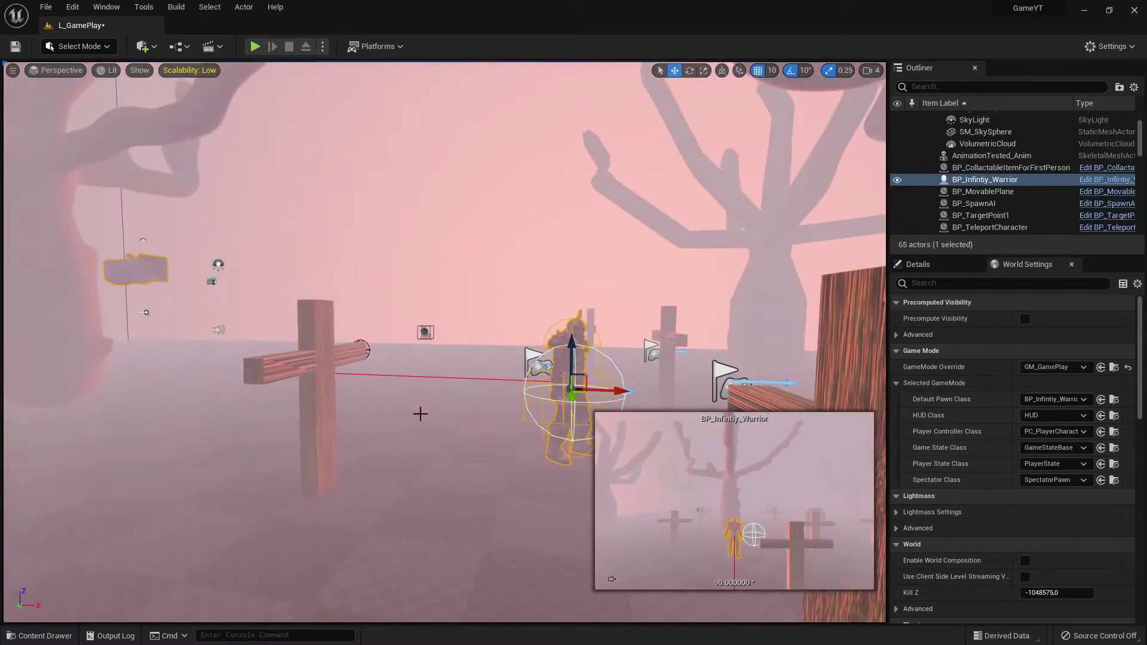
{"action": "left_click", "coordinate": [323, 365]}
{"action": "mouse_move", "coordinate": [118, 402]}
{"action": "right_mouse_down"}
{"action": "mouse_move", "coordinate": [275, 398]}
{"action": "mouse_move", "coordinate": [293, 373]}
{"action": "mouse_move", "coordinate": [149, 402]}
{"action": "mouse_move", "coordinate": [135, 391]}
{"action": "right_mouse_up"}
{"action": "left_click", "coordinate": [335, 383]}
{"action": "right_click_drag", "start_coordinate": [335, 383], "coordinate": [334, 382]}
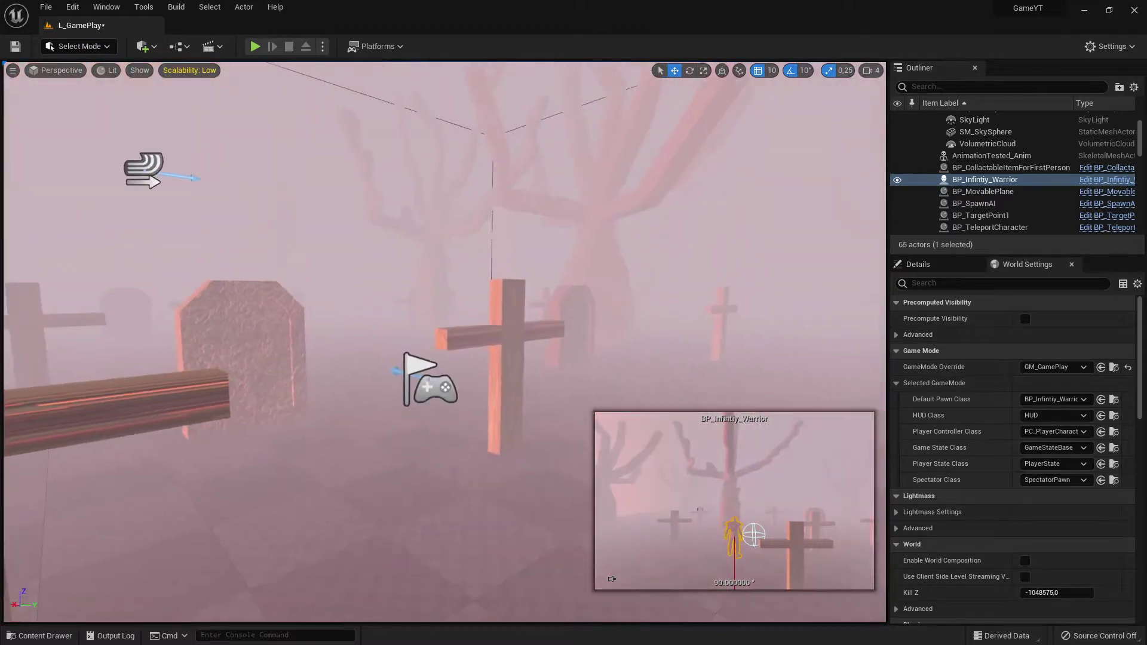
{"action": "left_click", "coordinate": [269, 348]}
{"action": "mouse_move", "coordinate": [269, 349]}
{"action": "right_mouse_down"}
{"action": "mouse_move", "coordinate": [149, 348]}
{"action": "mouse_move", "coordinate": [269, 349]}
{"action": "right_mouse_up"}
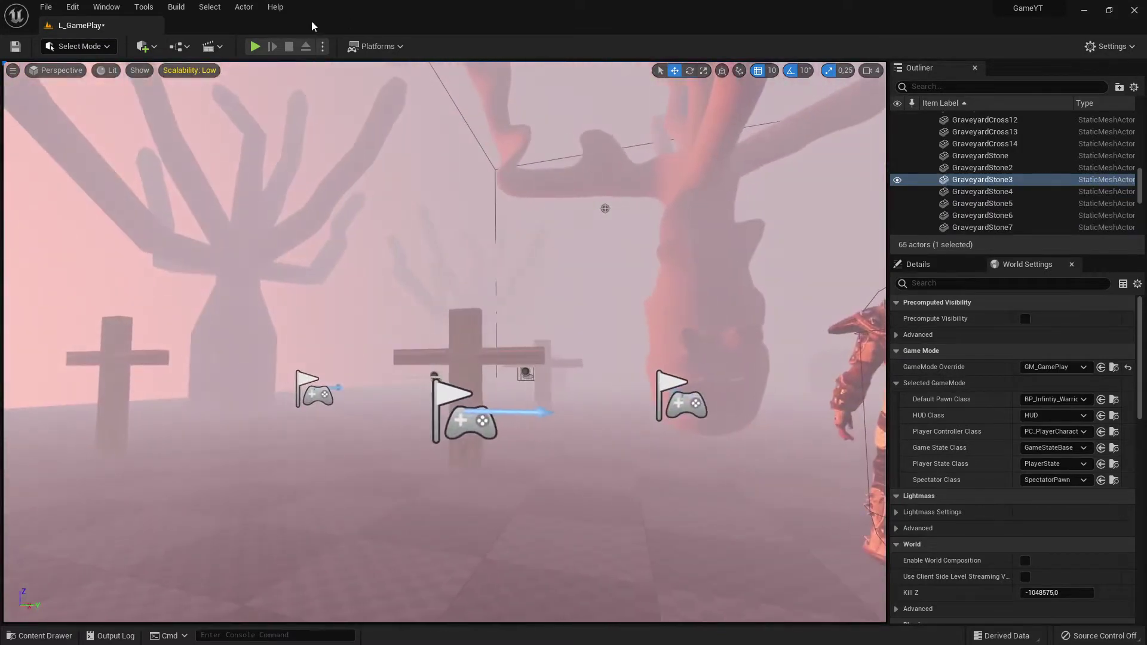
- Play-test the level by running the character among the crosses, trees and gravestones, and stop the session
{"action": "left_click", "coordinate": [255, 46]}
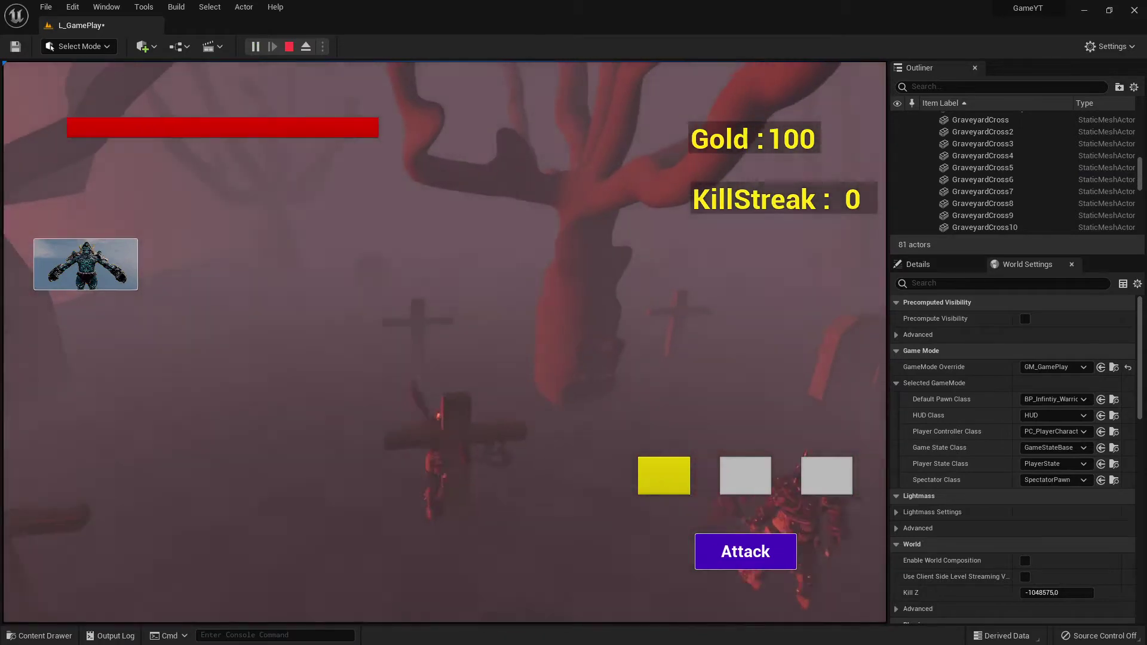
{"action": "key", "text": "w"}
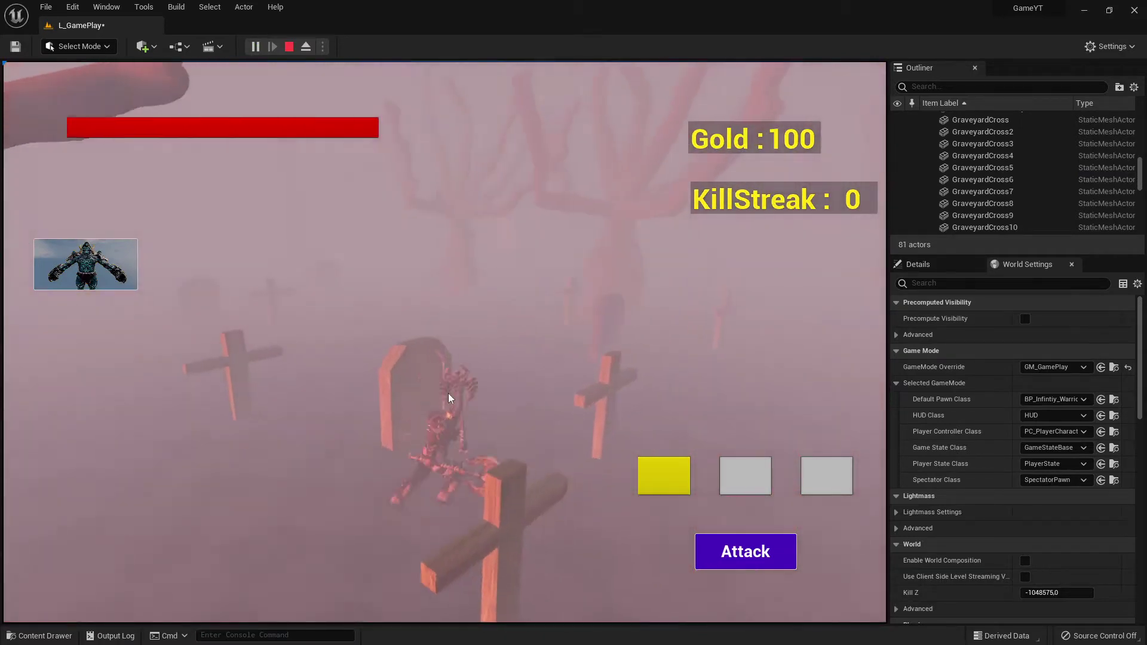
{"action": "key", "text": "w"}
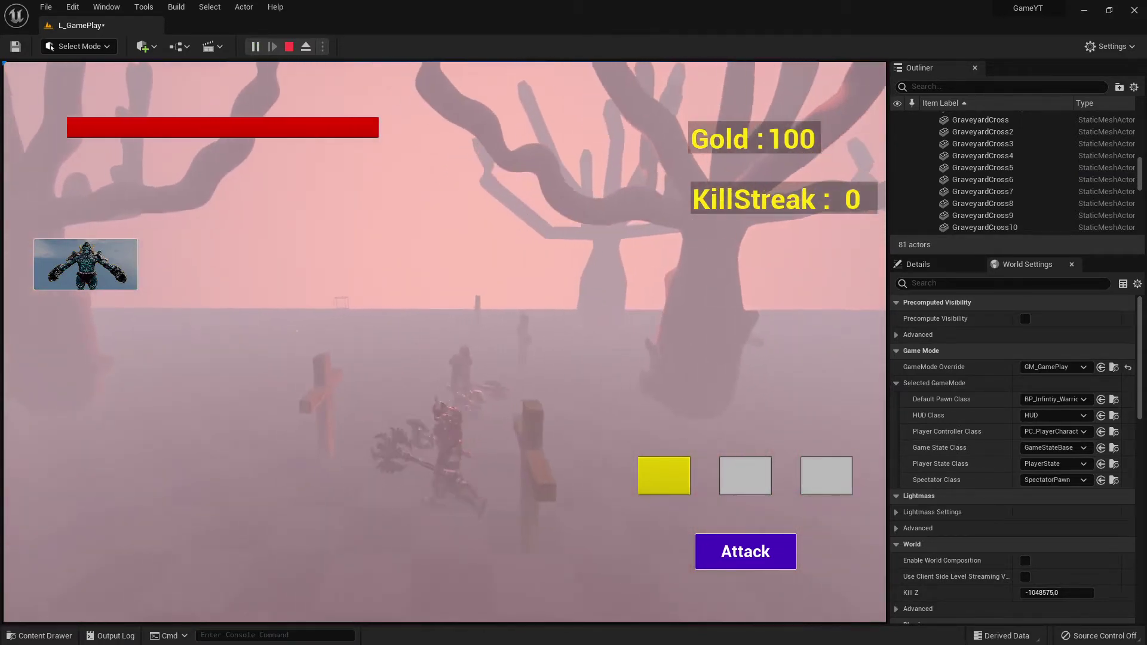
{"action": "key", "text": "w"}
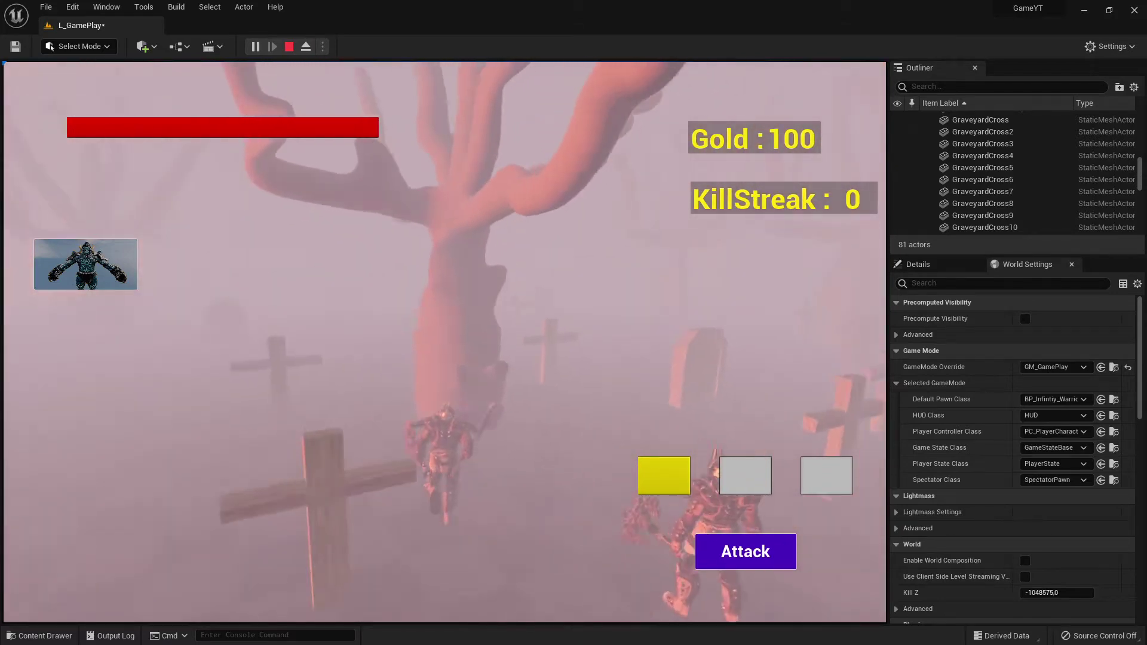
{"action": "key", "text": "w"}
{"action": "key", "text": "shift+F1"}
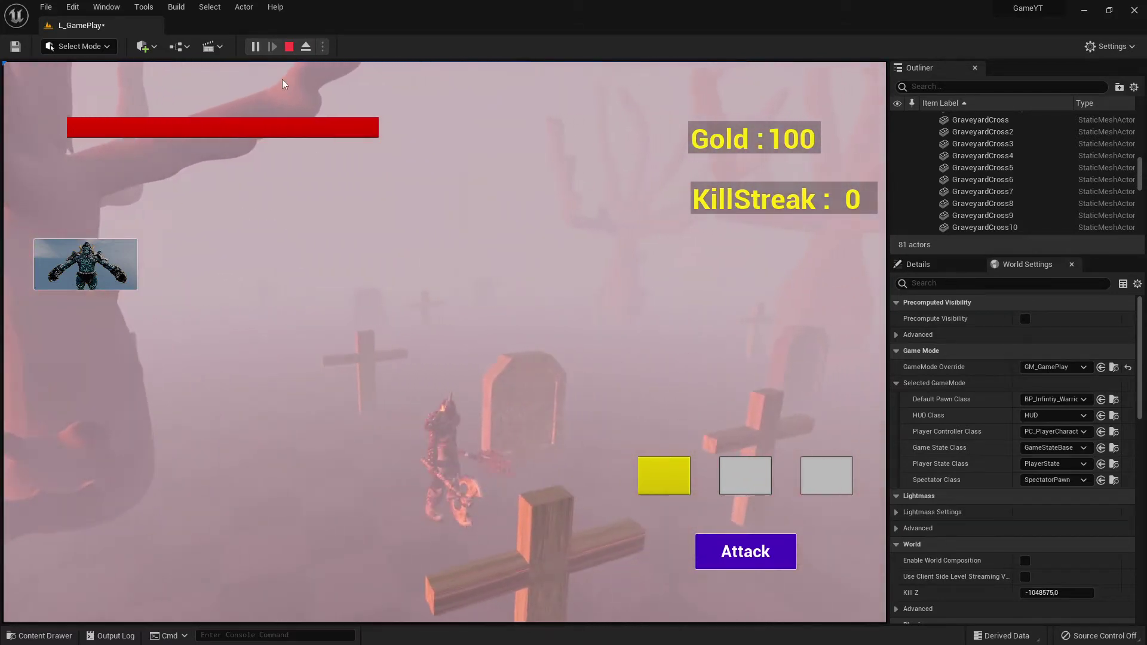
{"action": "left_click", "coordinate": [288, 47]}
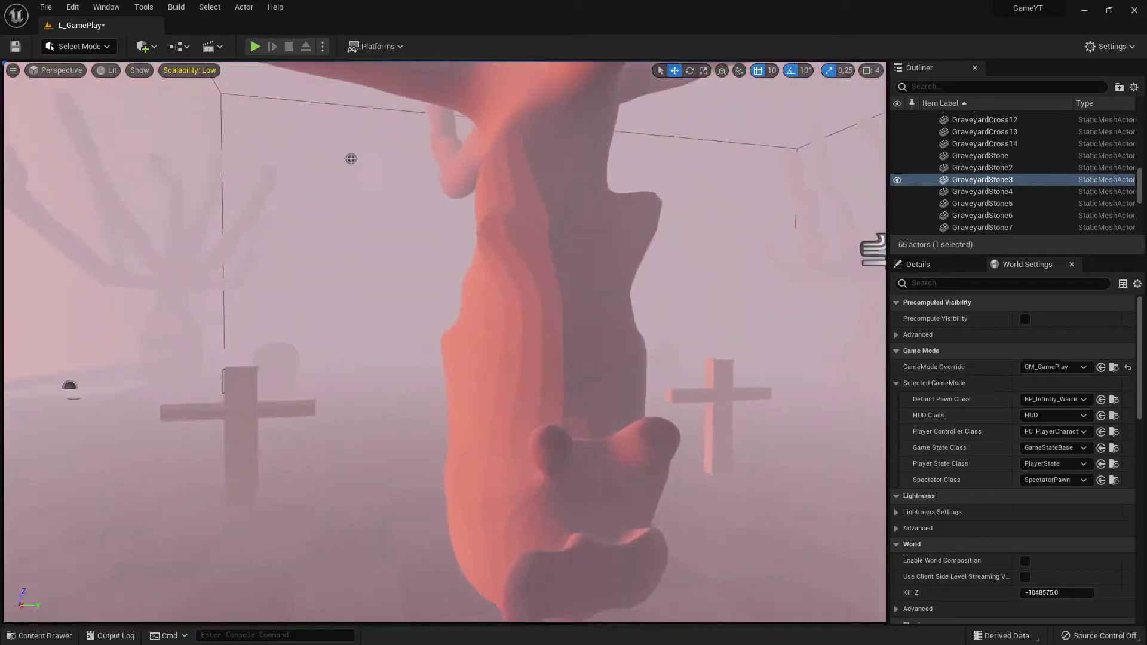
- Look over the graveyard around the placed warrior, run a second short play test and stop it
{"action": "right_click_drag", "start_coordinate": [351, 159], "coordinate": [789, 239]}
{"action": "right_click_drag", "start_coordinate": [281, 483], "coordinate": [297, 505]}
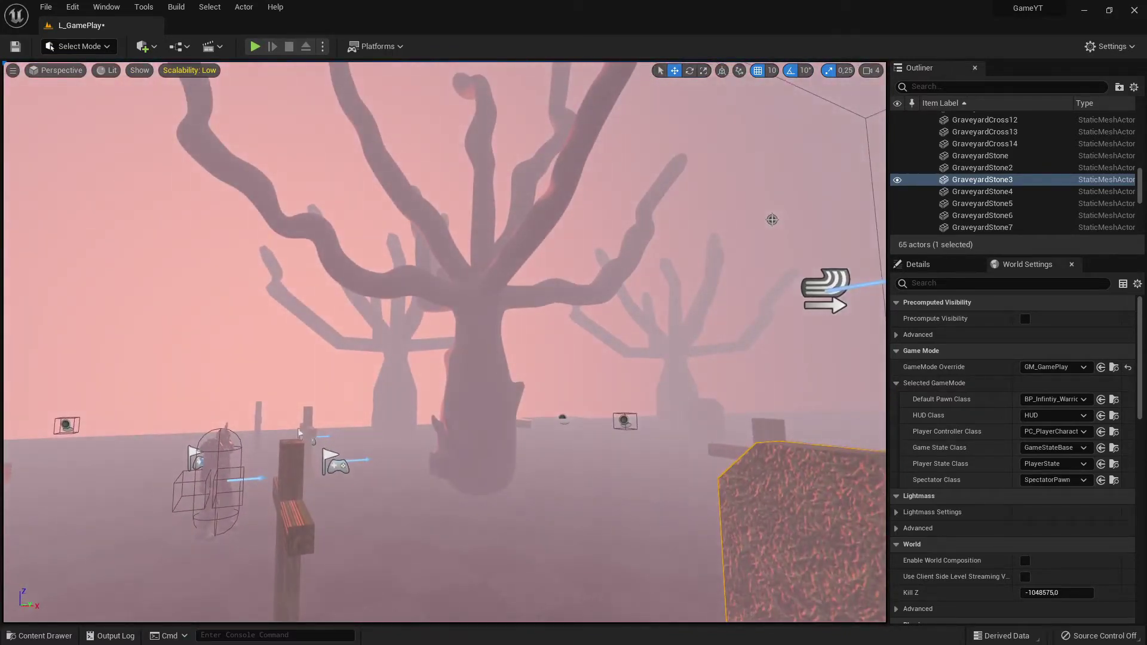
{"action": "right_click_drag", "start_coordinate": [299, 432], "coordinate": [298, 431]}
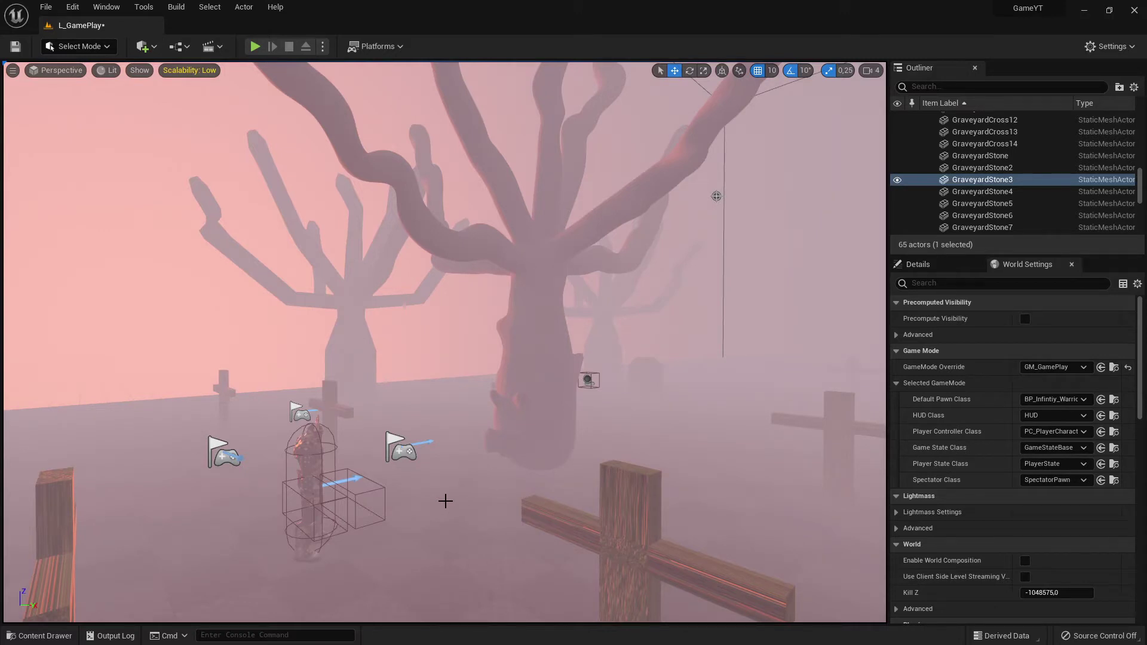
{"action": "right_click_drag", "start_coordinate": [717, 196], "coordinate": [341, 94]}
{"action": "left_click", "coordinate": [255, 48]}
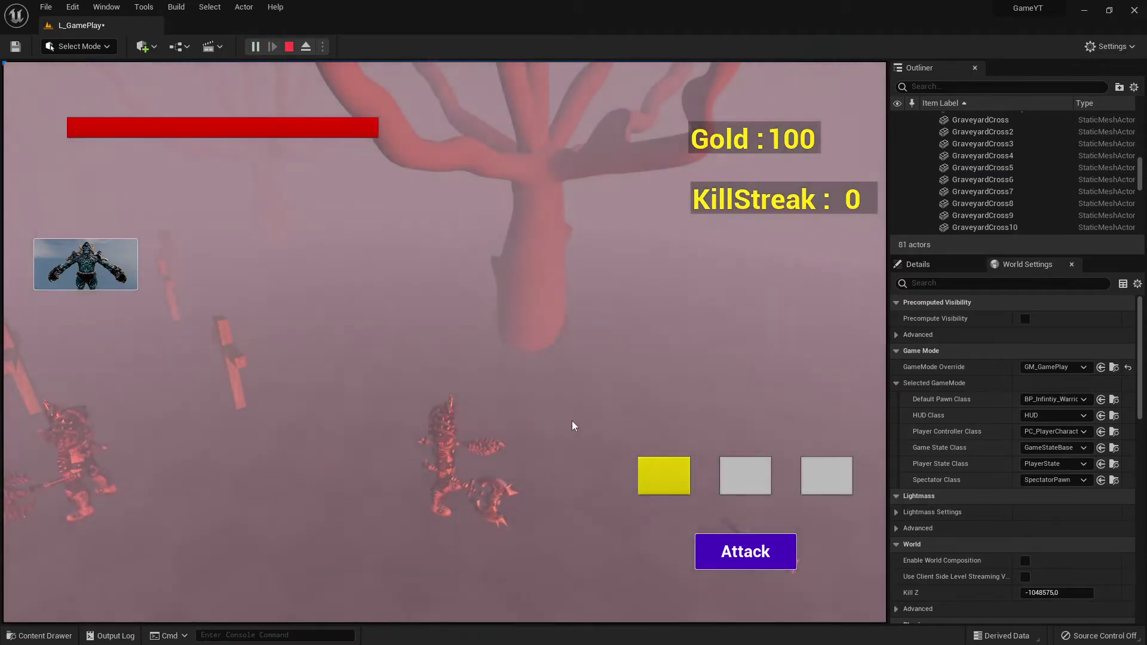
{"action": "left_click", "coordinate": [294, 46]}
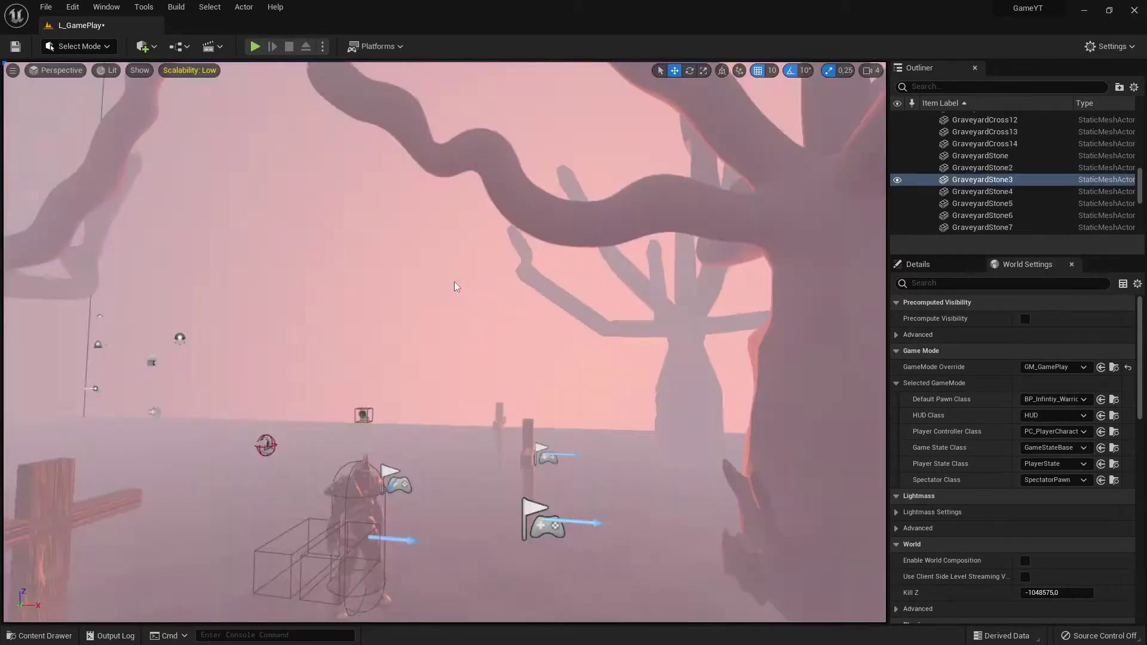
- Examine the placed warrior's capsule and collision boxes up close and select the warrior
{"action": "right_click_drag", "start_coordinate": [454, 281], "coordinate": [634, 317]}
{"action": "mouse_move", "coordinate": [392, 484]}
{"action": "right_mouse_down"}
{"action": "mouse_move", "coordinate": [392, 418]}
{"action": "mouse_move", "coordinate": [392, 484]}
{"action": "right_mouse_up"}
{"action": "right_click_drag", "start_coordinate": [478, 548], "coordinate": [335, 466]}
{"action": "right_click_drag", "start_coordinate": [491, 325], "coordinate": [492, 325]}
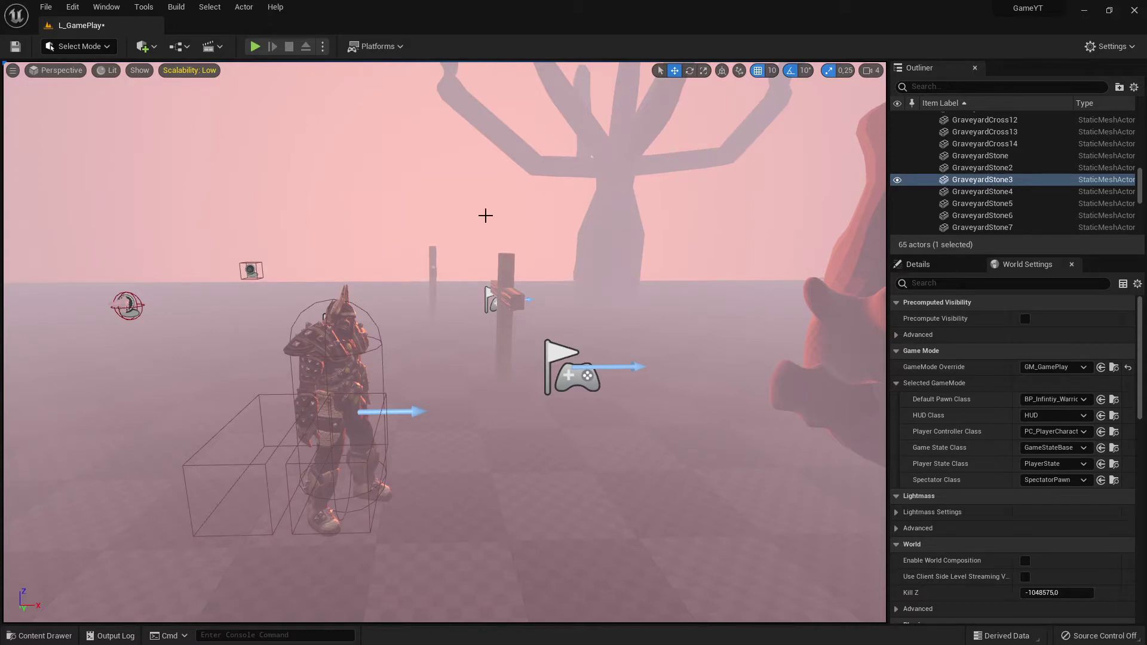
{"action": "right_click_drag", "start_coordinate": [398, 172], "coordinate": [423, 271]}
{"action": "key", "text": "s"}
{"action": "left_click", "coordinate": [396, 284]}
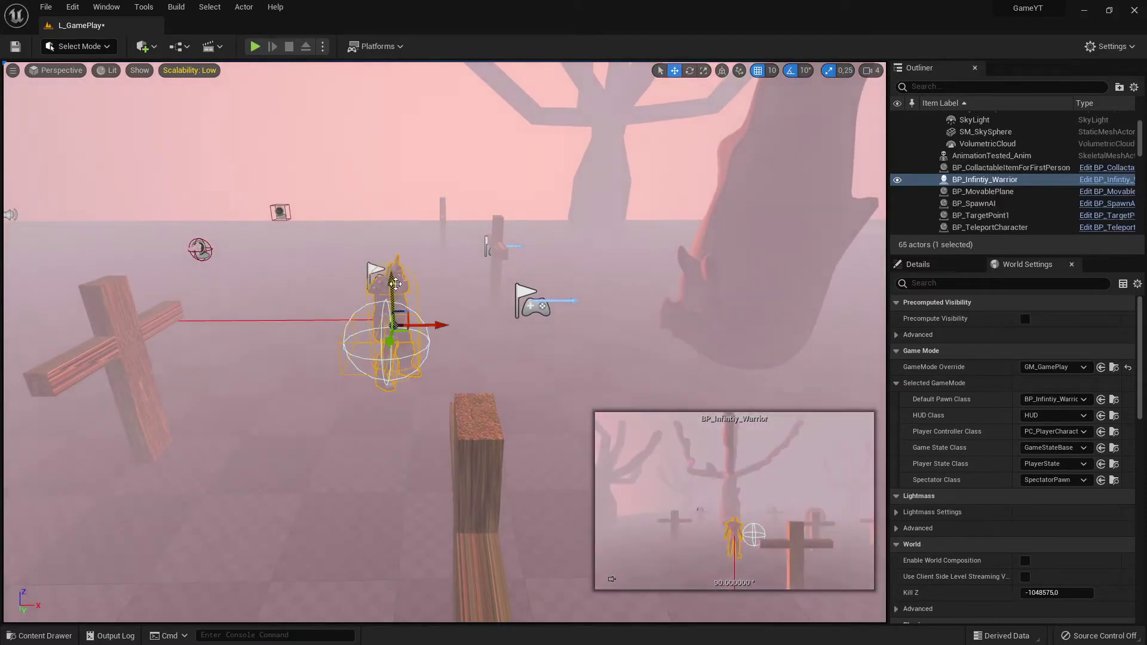
{"action": "right_click_drag", "start_coordinate": [634, 298], "coordinate": [677, 298]}
{"action": "key", "text": "w"}
{"action": "key", "text": "d"}
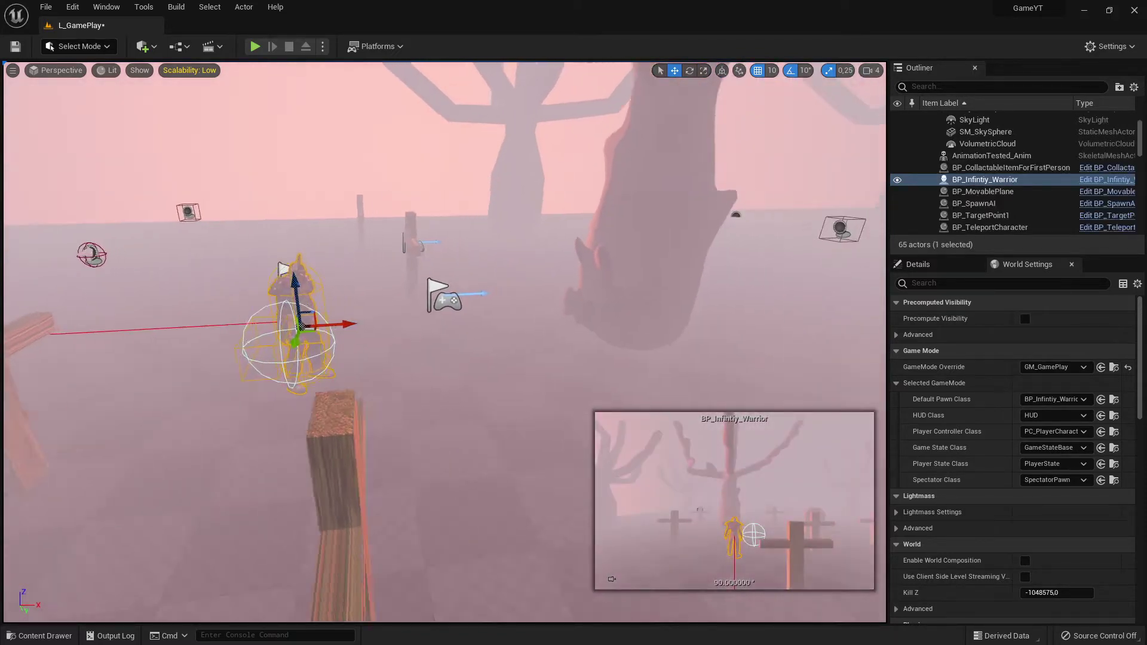
- Compare the tree GraveyardTreeScary2, the cross GraveyardCross5 and the warrior by selecting each of them
{"action": "left_click", "coordinate": [686, 302]}
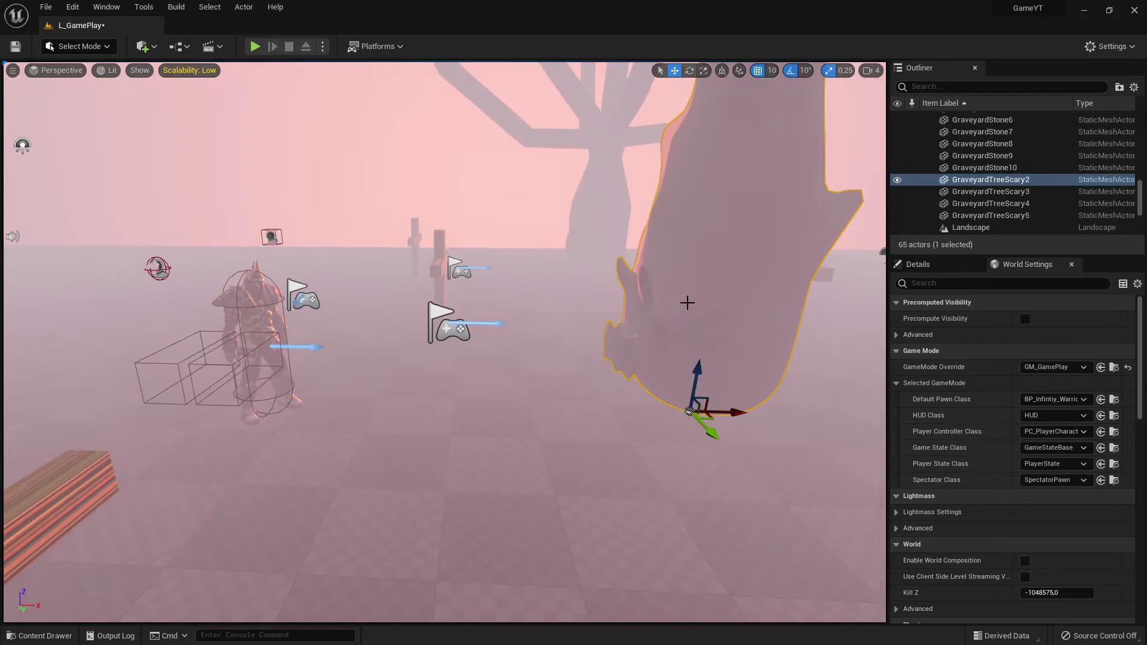
{"action": "left_click", "coordinate": [441, 272]}
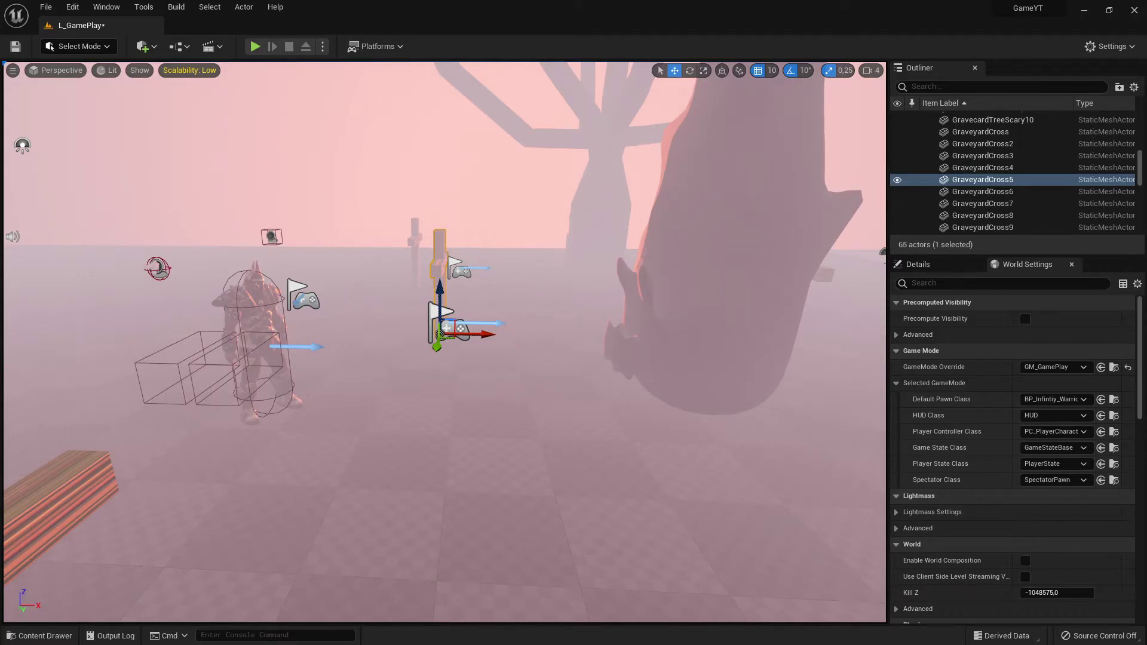
{"action": "left_click", "coordinate": [640, 356]}
{"action": "left_click", "coordinate": [439, 278]}
{"action": "left_click", "coordinate": [699, 328]}
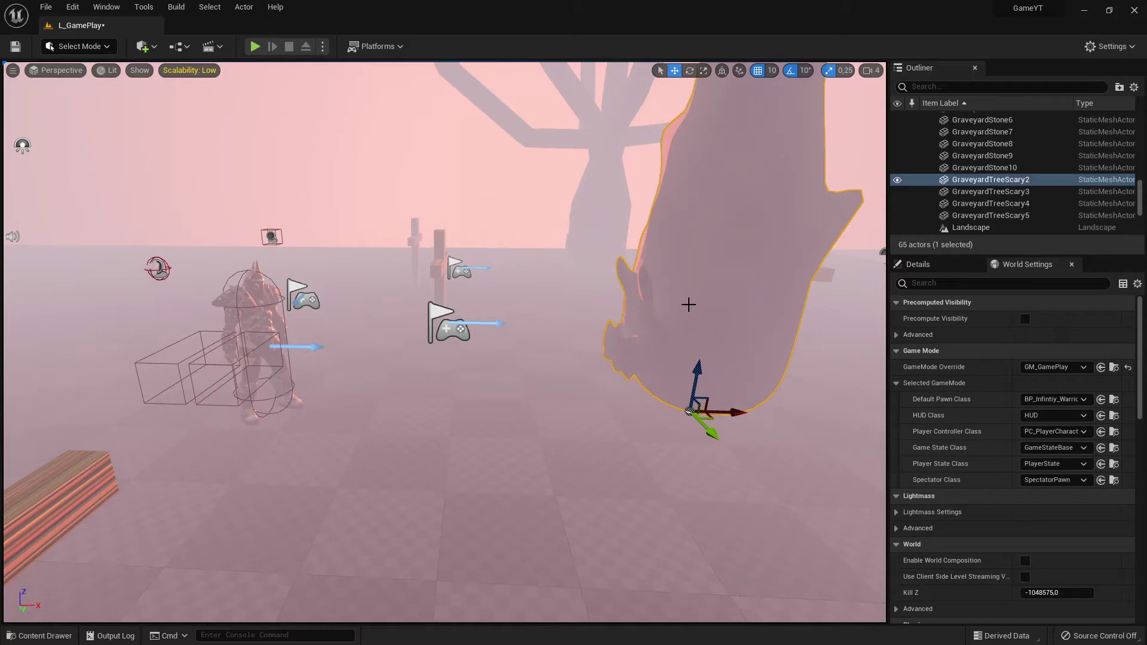
{"action": "left_click", "coordinate": [253, 301]}
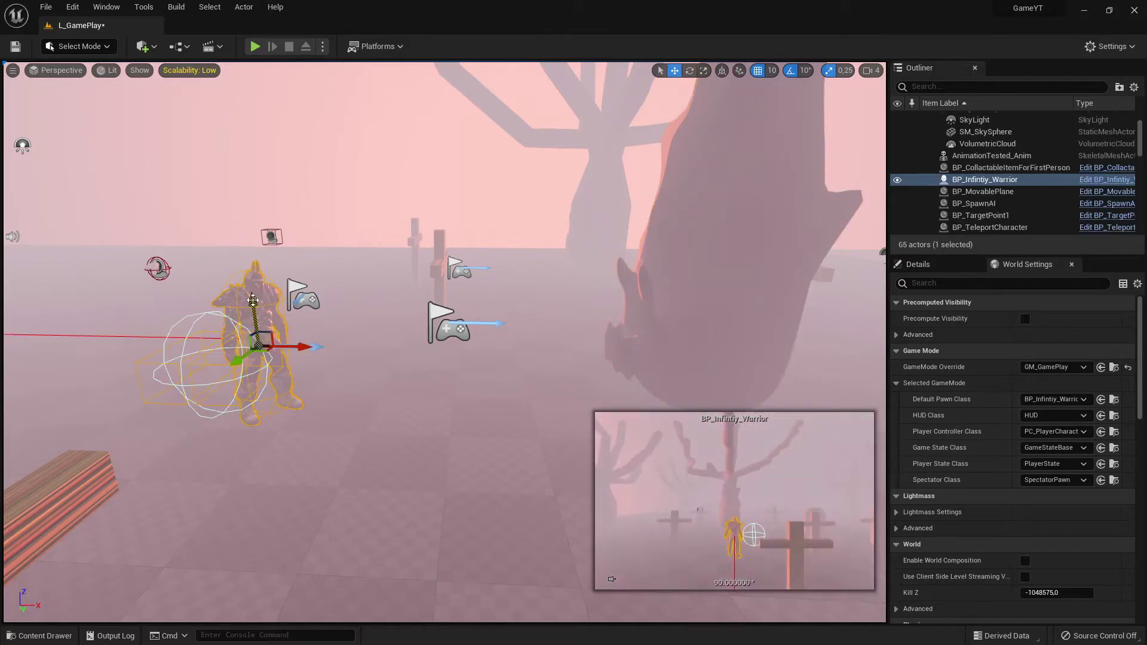
- Compare the tree GraveyardTreeScary2 with the warrior by selecting them alternately, ending with the tree selected
{"action": "left_click", "coordinate": [726, 286]}
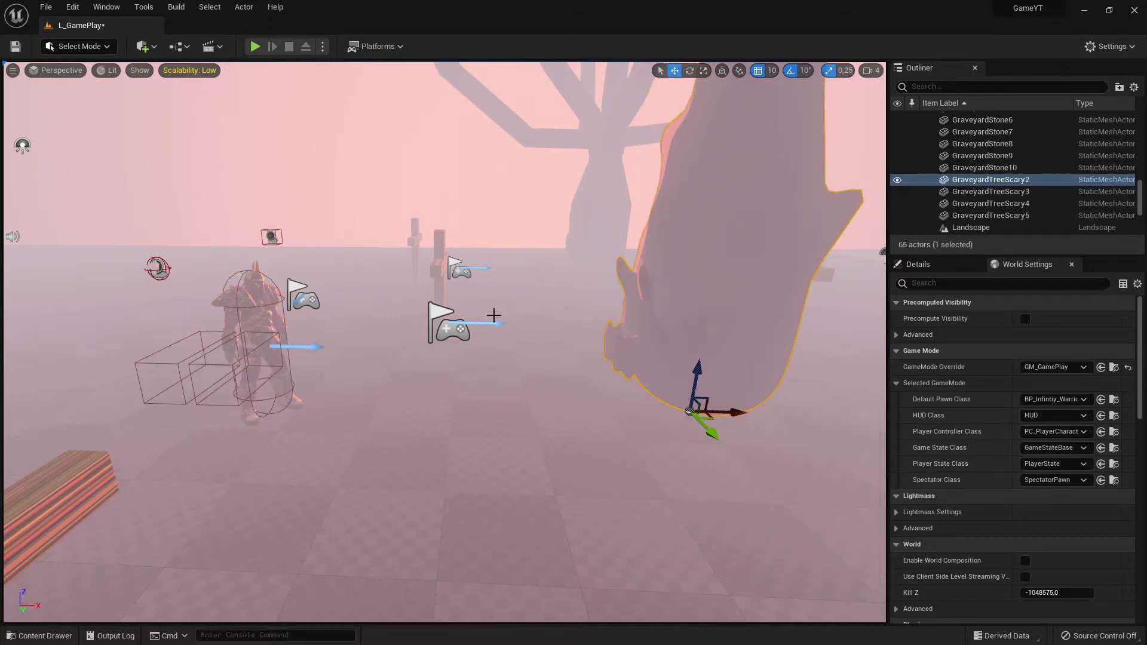
{"action": "left_click", "coordinate": [255, 302]}
{"action": "left_click", "coordinate": [662, 281]}
{"action": "left_click", "coordinate": [279, 300]}
{"action": "left_click", "coordinate": [667, 293]}
{"action": "left_click", "coordinate": [247, 293]}
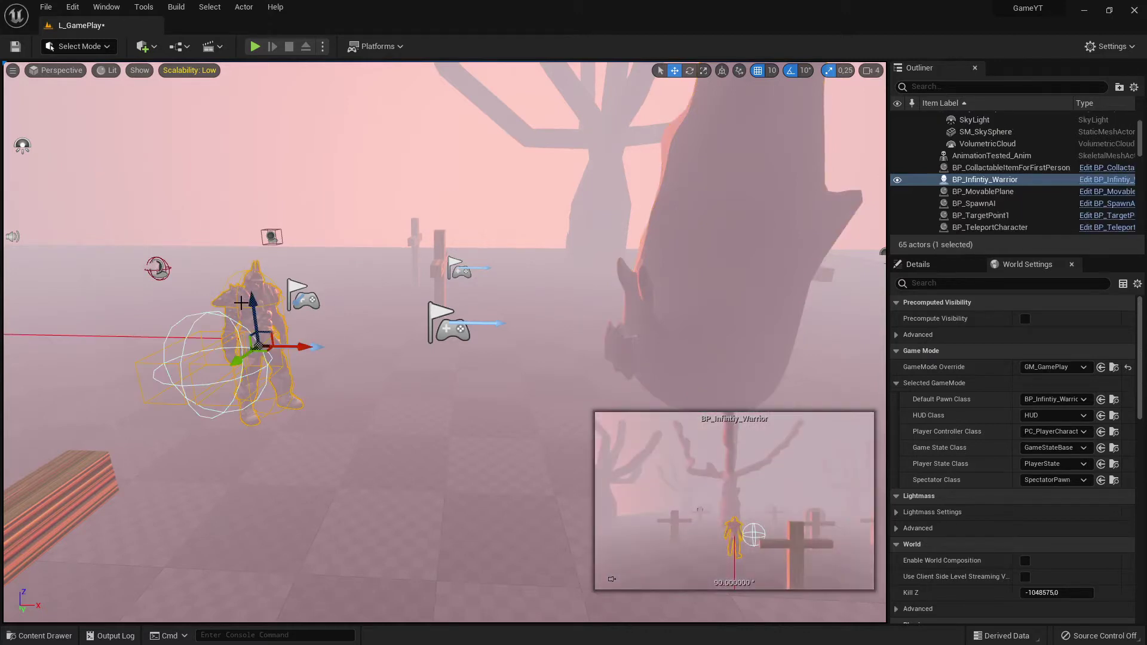
{"action": "left_click", "coordinate": [726, 290]}
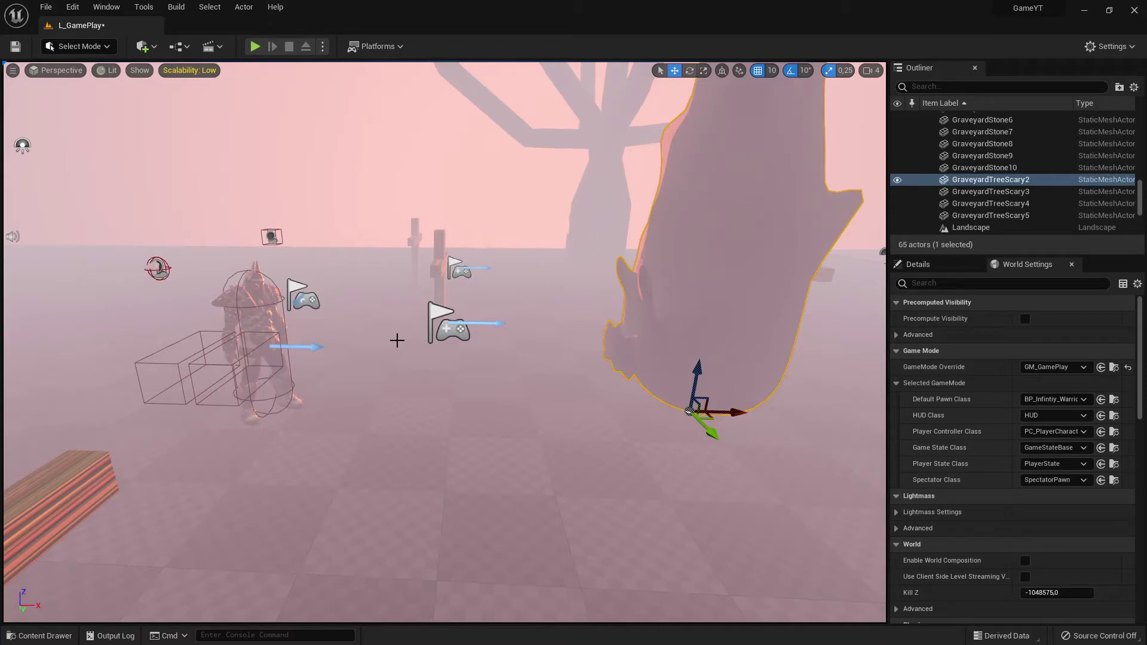
- Select the warrior and view it together with the nearby tree from closer and from changed angles
{"action": "right_click_drag", "start_coordinate": [428, 302], "coordinate": [296, 242]}
{"action": "key", "text": "w"}
{"action": "left_click", "coordinate": [246, 251]}
{"action": "key", "text": "s"}
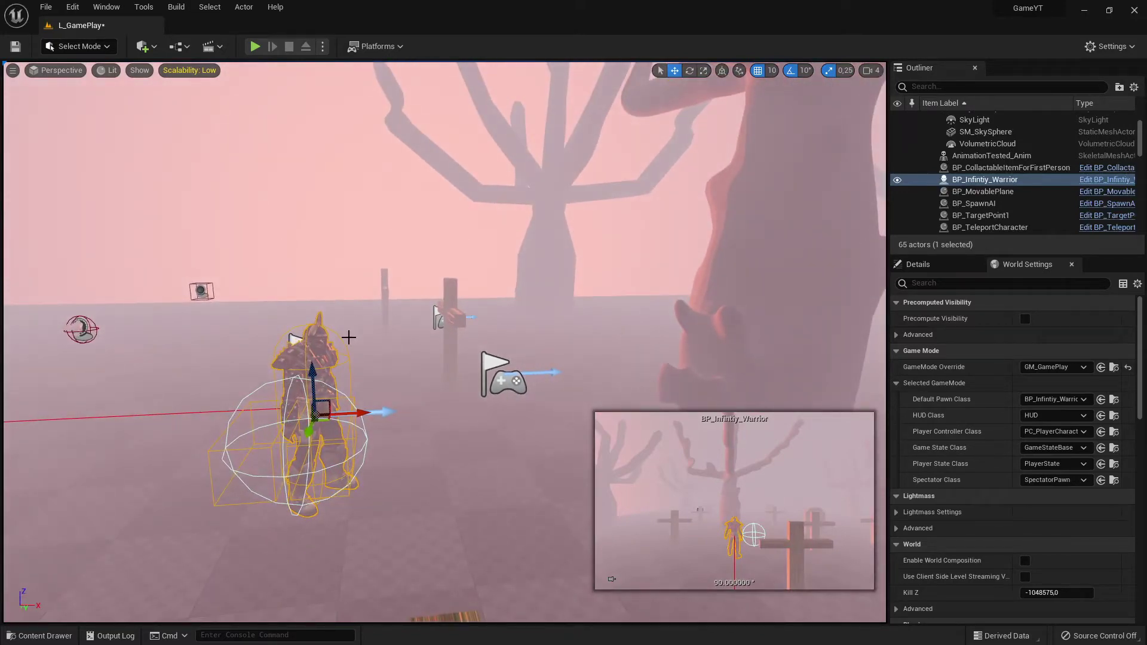
{"action": "right_click_drag", "start_coordinate": [675, 346], "coordinate": [771, 373]}
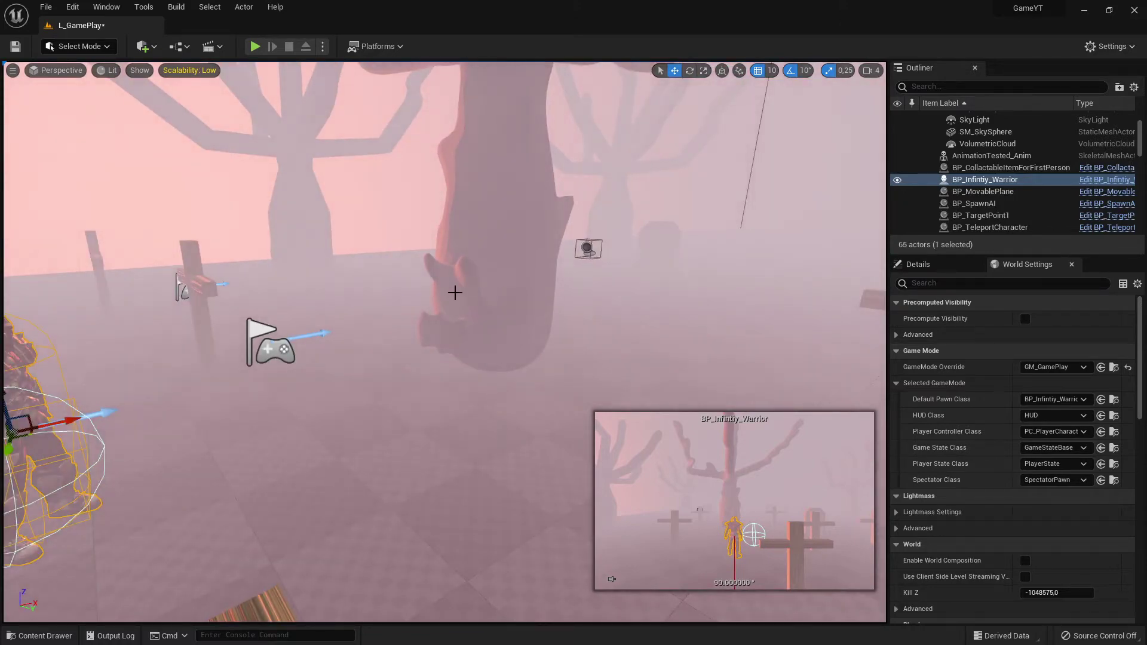
{"action": "right_click_drag", "start_coordinate": [455, 292], "coordinate": [382, 269]}
{"action": "right_click_drag", "start_coordinate": [582, 314], "coordinate": [567, 315]}
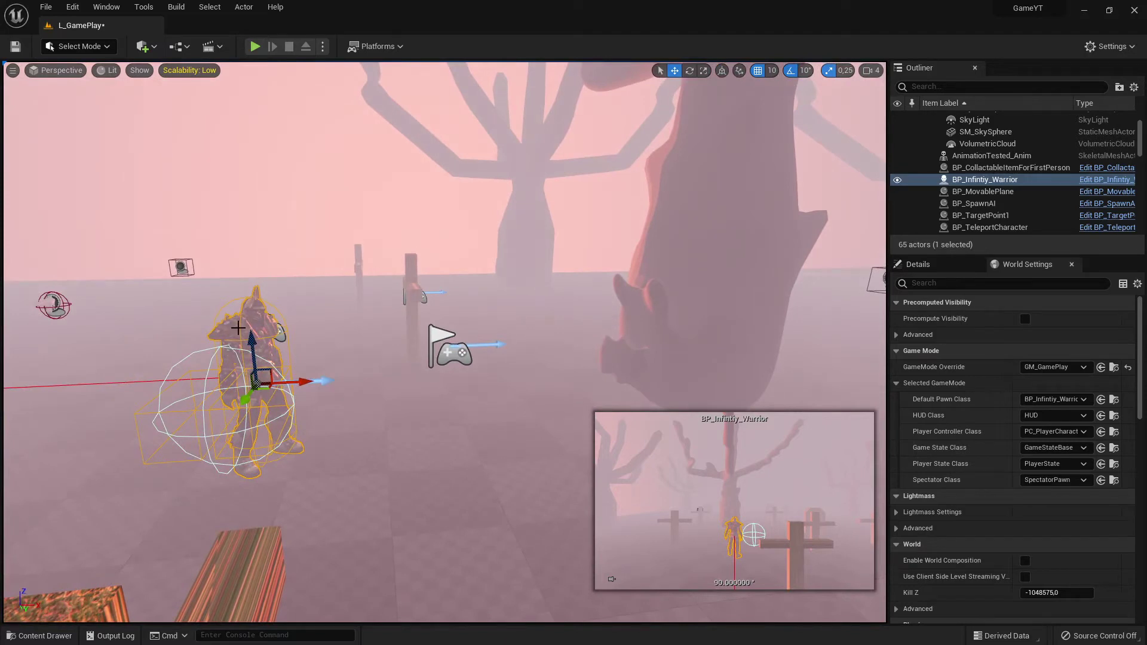
- Switch the selection back and forth between the scary tree's mesh and the warrior's capsule and collision boxes
{"action": "left_click", "coordinate": [677, 295]}
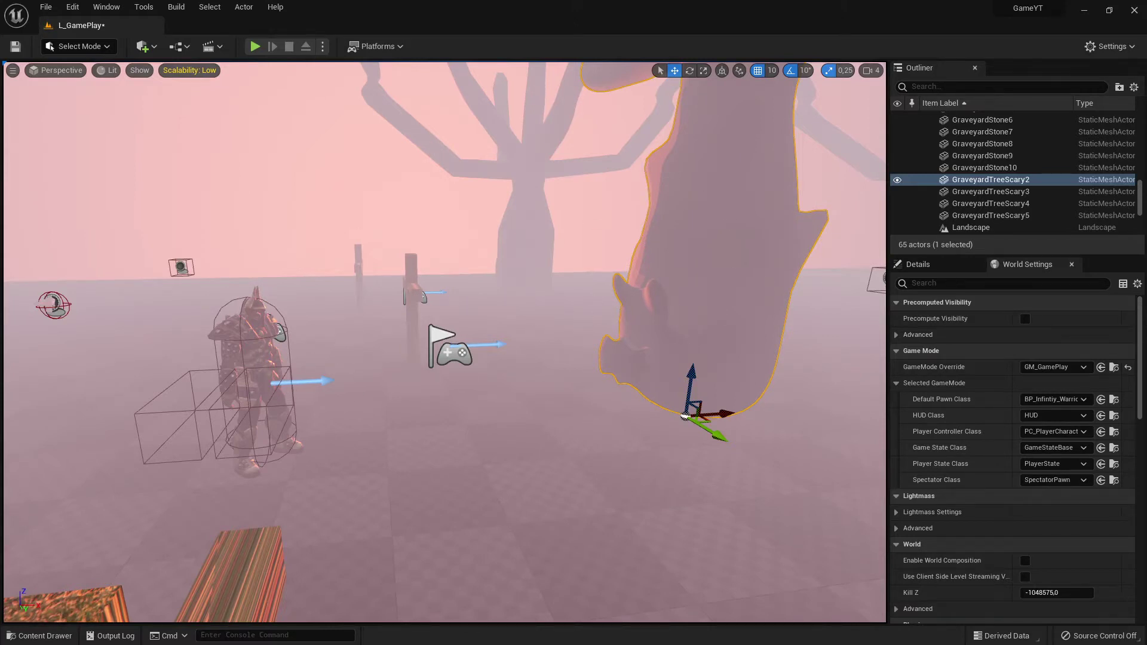
{"action": "left_click", "coordinate": [258, 359]}
{"action": "left_click", "coordinate": [619, 308]}
{"action": "left_click", "coordinate": [633, 311]}
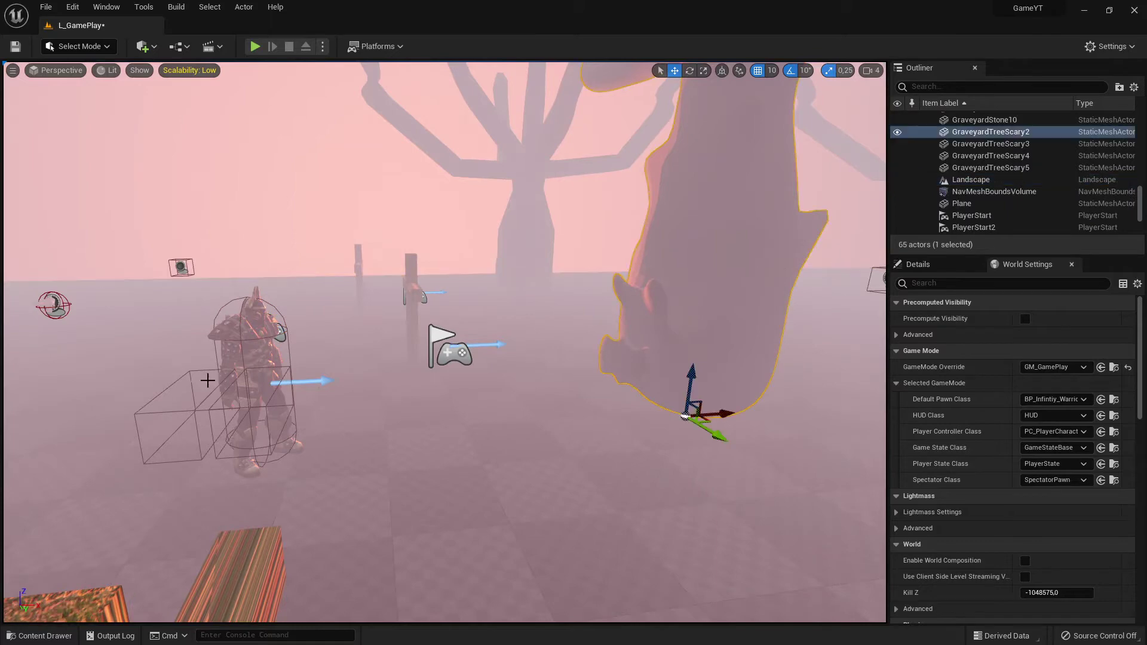
{"action": "left_click", "coordinate": [241, 369]}
{"action": "left_click", "coordinate": [642, 309]}
- Look over the crosses and gravestones beyond the tree and select the gravestone GraveyardStone3
{"action": "left_click_drag", "start_coordinate": [477, 351], "coordinate": [586, 394], "text": "alt"}
{"action": "right_click_drag", "start_coordinate": [585, 395], "coordinate": [484, 412]}
{"action": "key", "text": "d"}
{"action": "key", "text": "d"}
{"action": "key", "text": "w"}
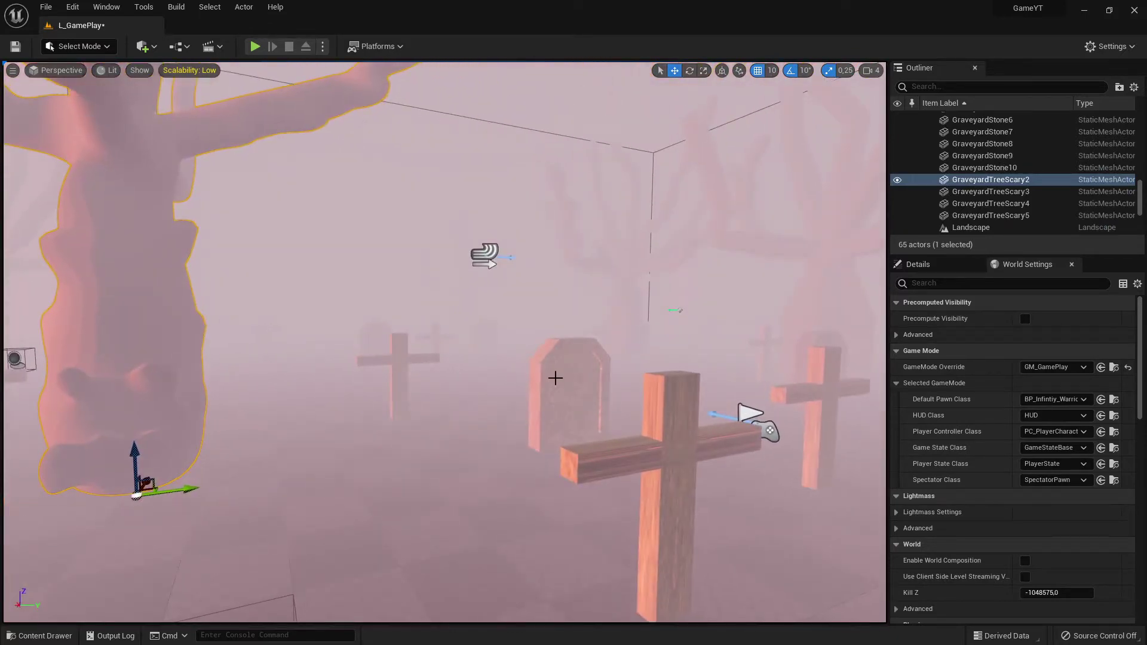
{"action": "left_click", "coordinate": [555, 378]}
{"action": "right_click_drag", "start_coordinate": [555, 378], "coordinate": [639, 478]}
{"action": "key", "text": "s"}
- Place the GraveyardStone mesh from the Content/Blender folder into the level near the warrior and focus the view on it
{"action": "left_click", "coordinate": [39, 635]}
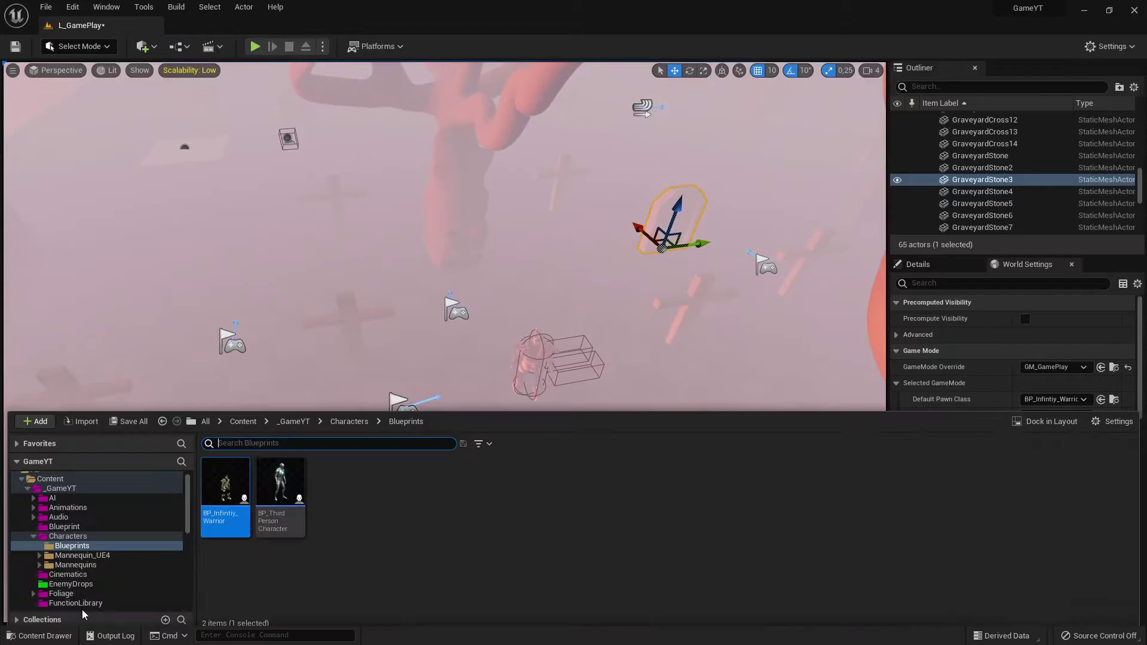
{"action": "left_click", "coordinate": [87, 484]}
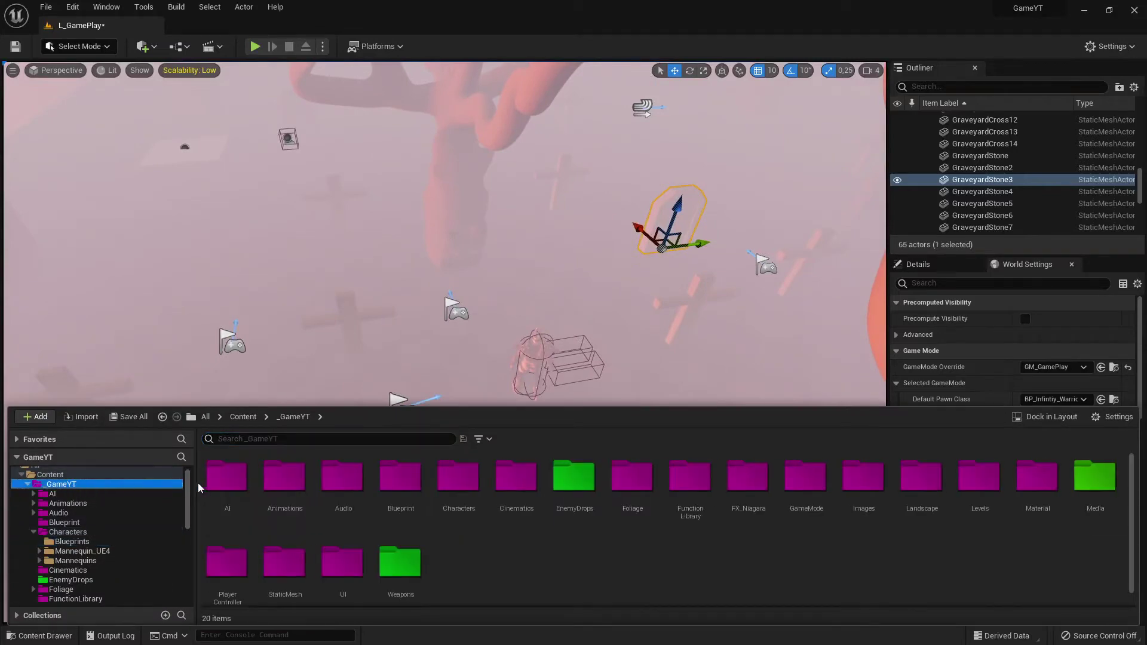
{"action": "left_click", "coordinate": [57, 474]}
{"action": "left_click", "coordinate": [290, 496]}
{"action": "double_click", "coordinate": [286, 490]}
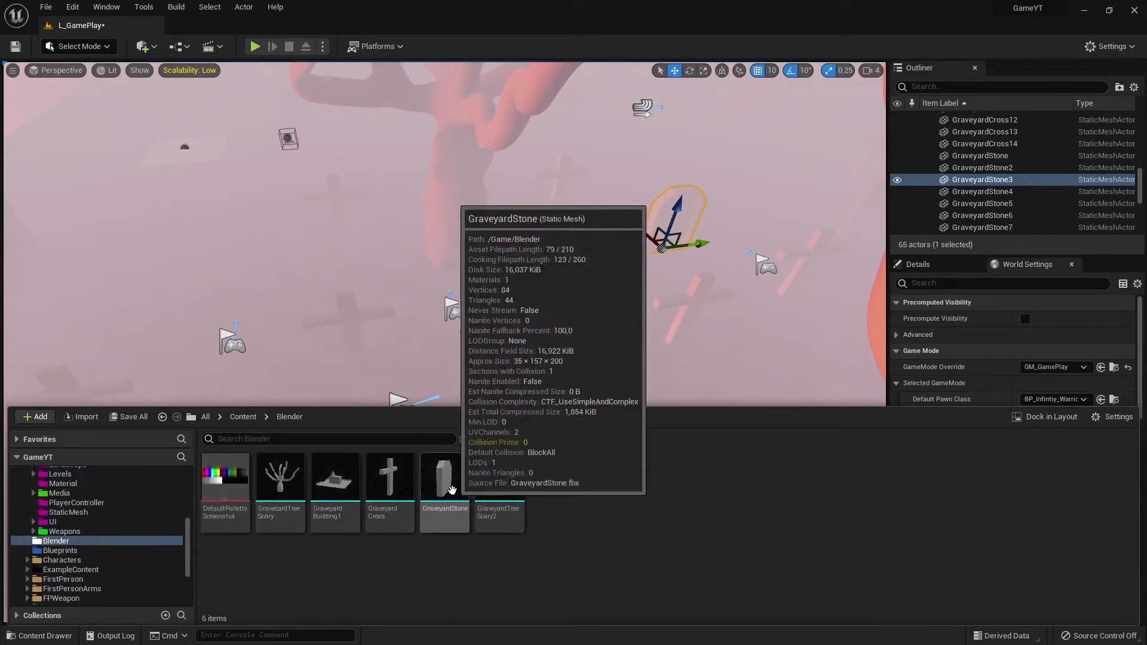
{"action": "left_click_drag", "start_coordinate": [445, 484], "coordinate": [544, 317]}
{"action": "key", "text": "f"}
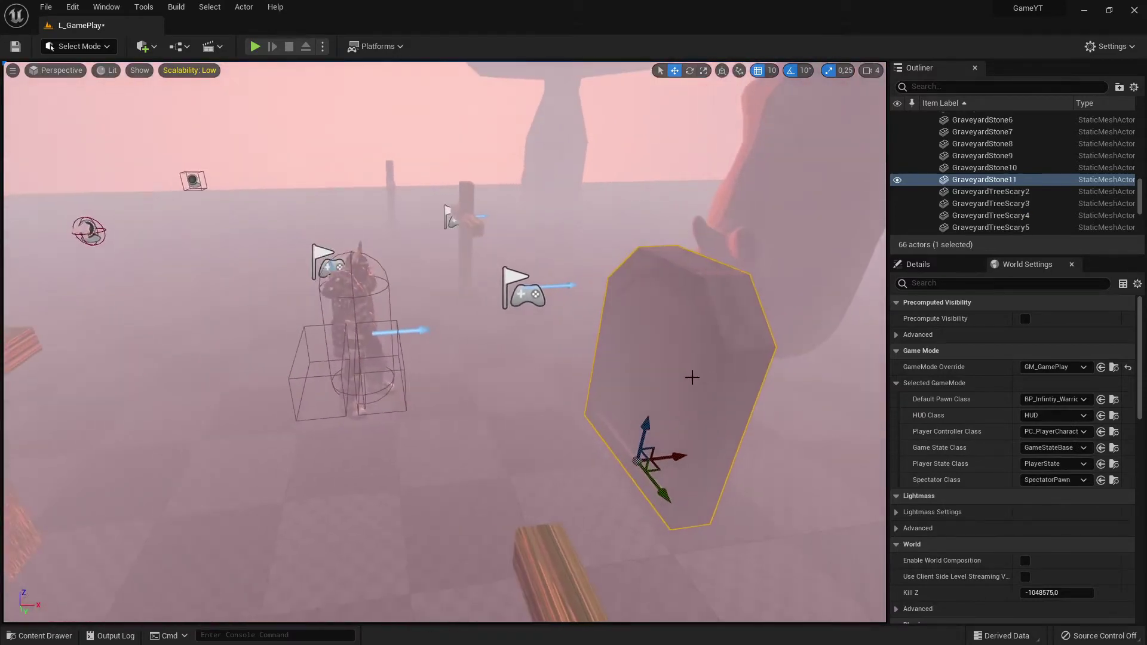
- Undo the attempt to raise the new gravestone and move it along the ground closer to the warrior
{"action": "left_click_drag", "start_coordinate": [645, 423], "coordinate": [655, 383]}
{"action": "key", "text": "ctrl+z"}
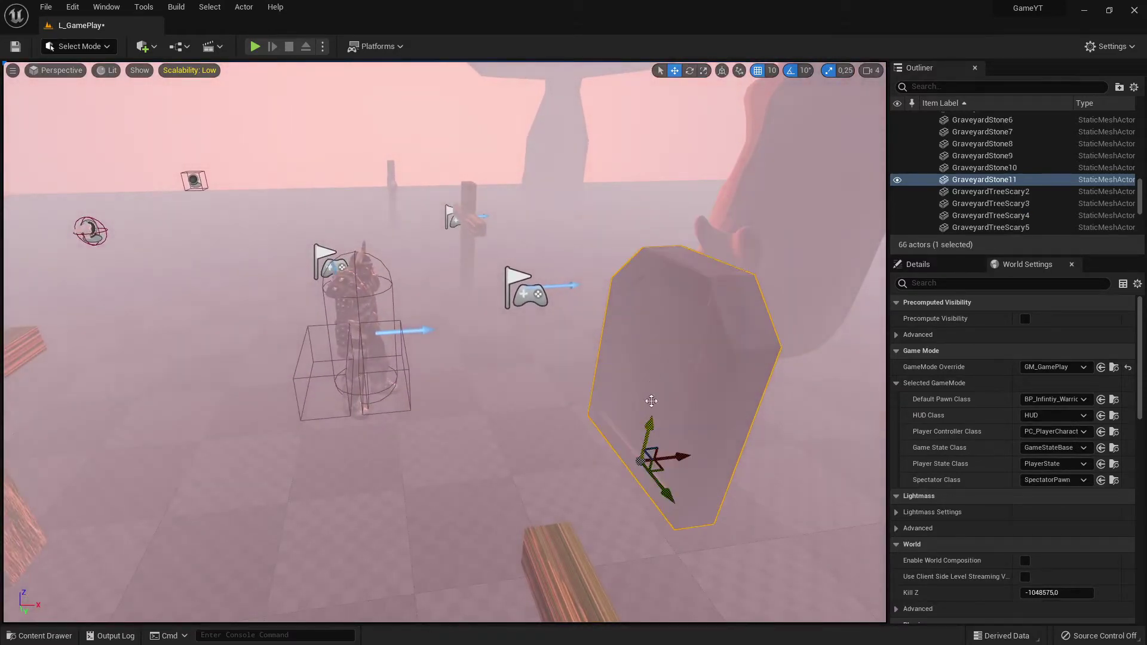
{"action": "left_click_drag", "start_coordinate": [660, 481], "coordinate": [620, 409]}
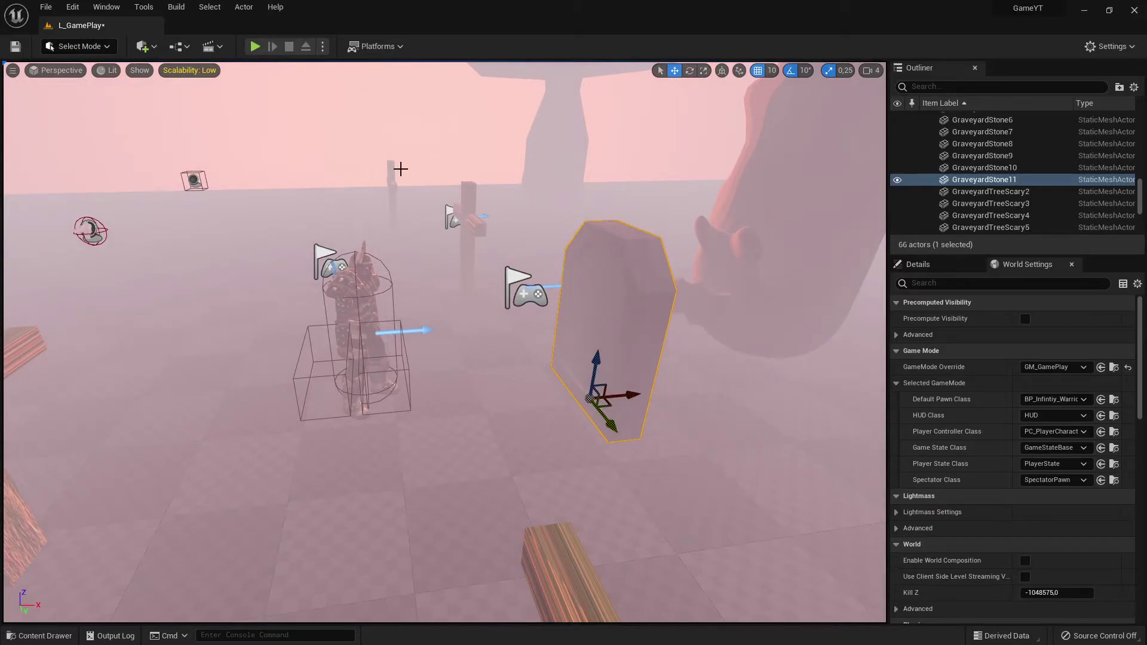
- Play-test the level with the new gravestone, stop the session and examine the gravestone and the warrior from several angles
{"action": "left_click", "coordinate": [255, 46]}
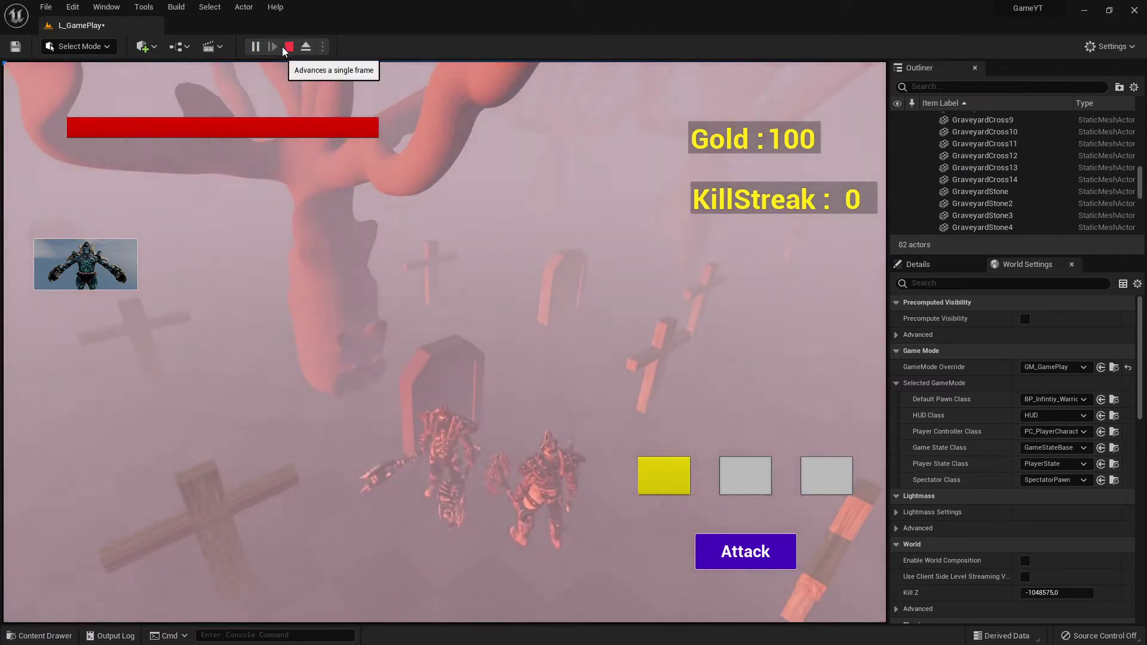
{"action": "left_click", "coordinate": [286, 47]}
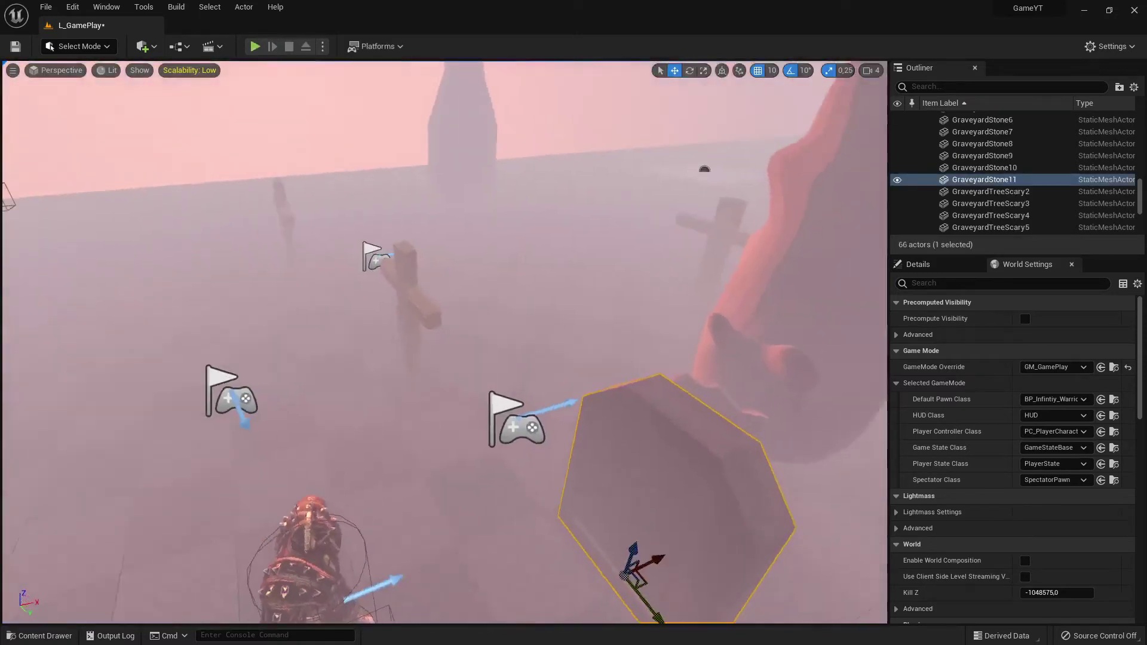
{"action": "right_click_drag", "start_coordinate": [383, 382], "coordinate": [519, 382]}
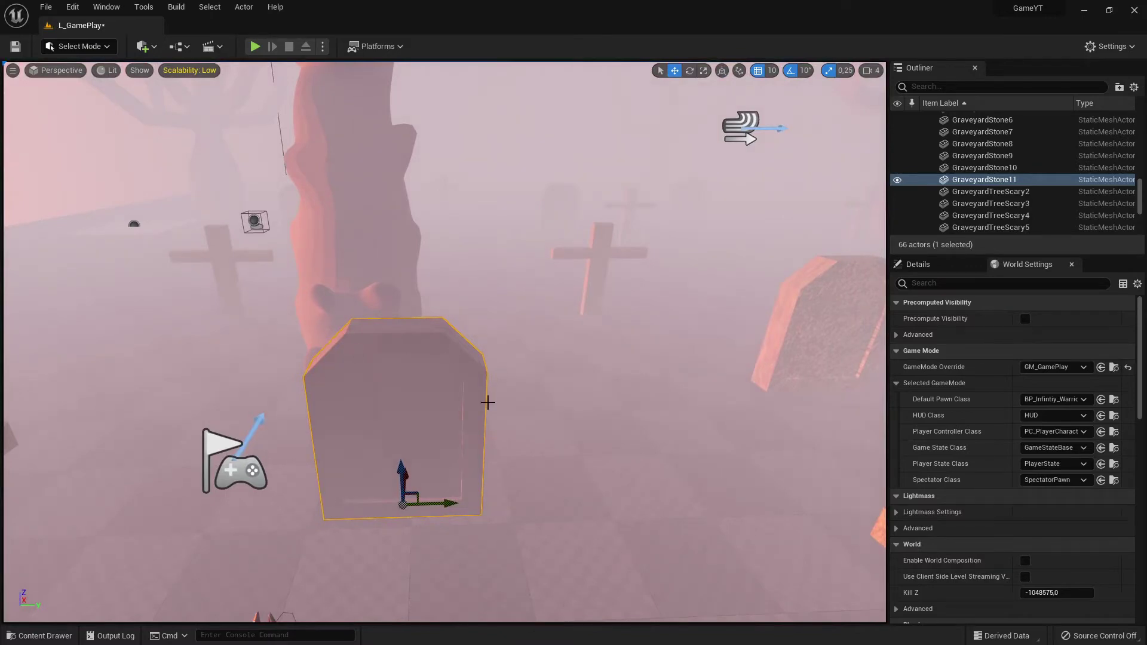
{"action": "right_click_drag", "start_coordinate": [495, 398], "coordinate": [418, 427]}
{"action": "key", "text": "d"}
{"action": "right_click_drag", "start_coordinate": [435, 384], "coordinate": [353, 400]}
{"action": "key", "text": "s"}
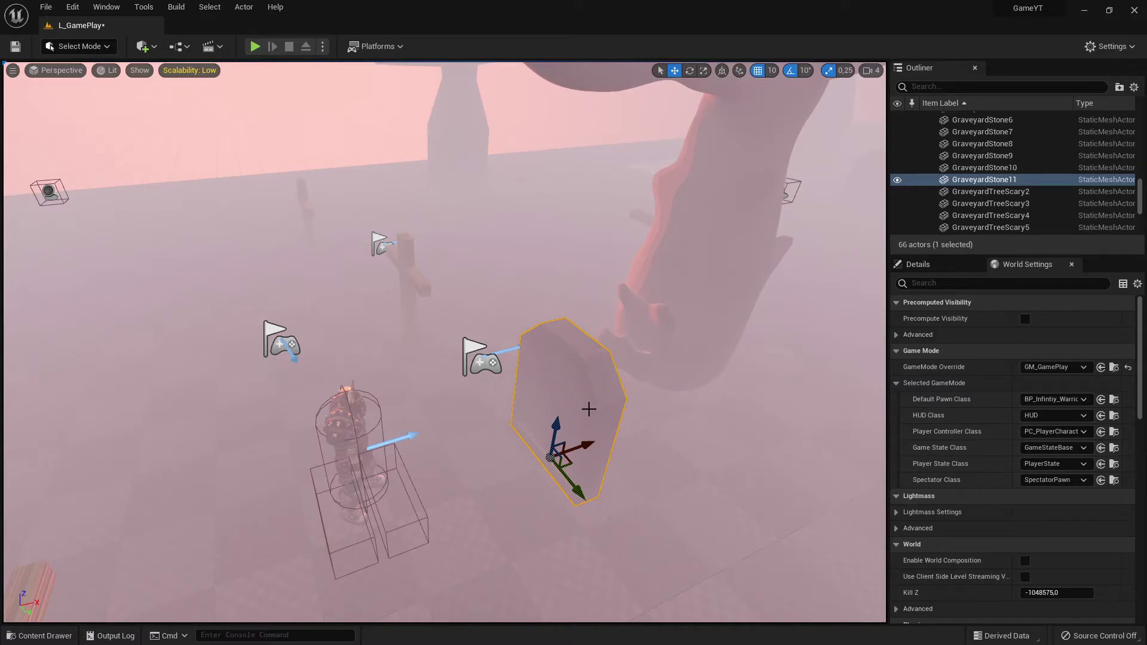
- Open the GraveyardStone mesh in its editor and inspect its front face from near and far
{"action": "left_click", "coordinate": [40, 636]}
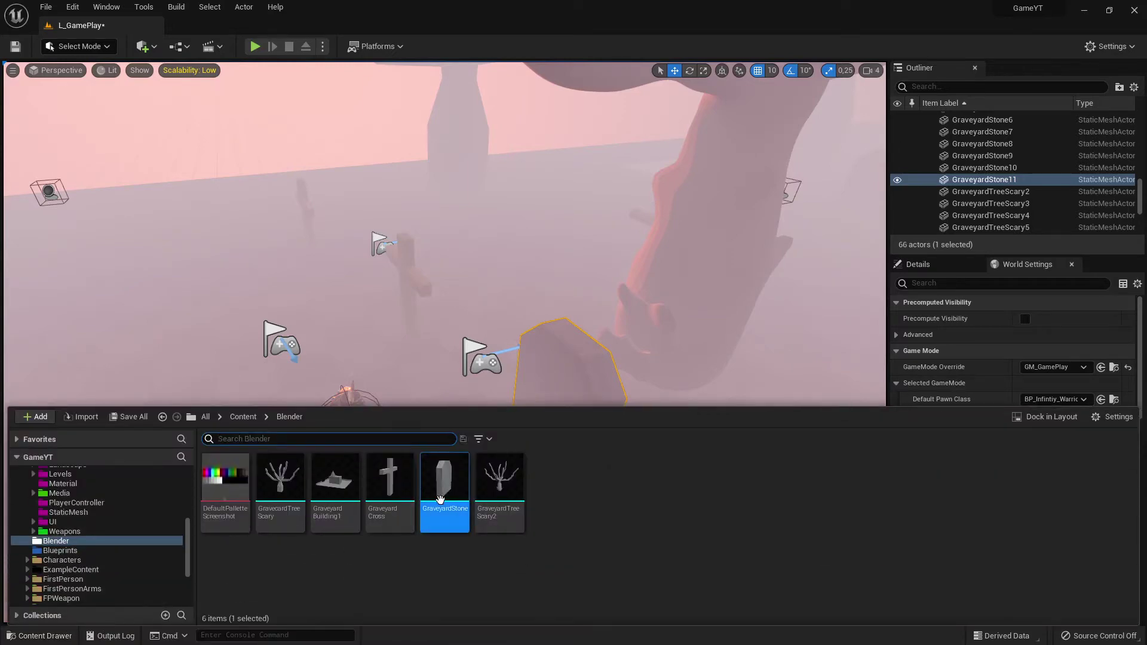
{"action": "double_click", "coordinate": [440, 499]}
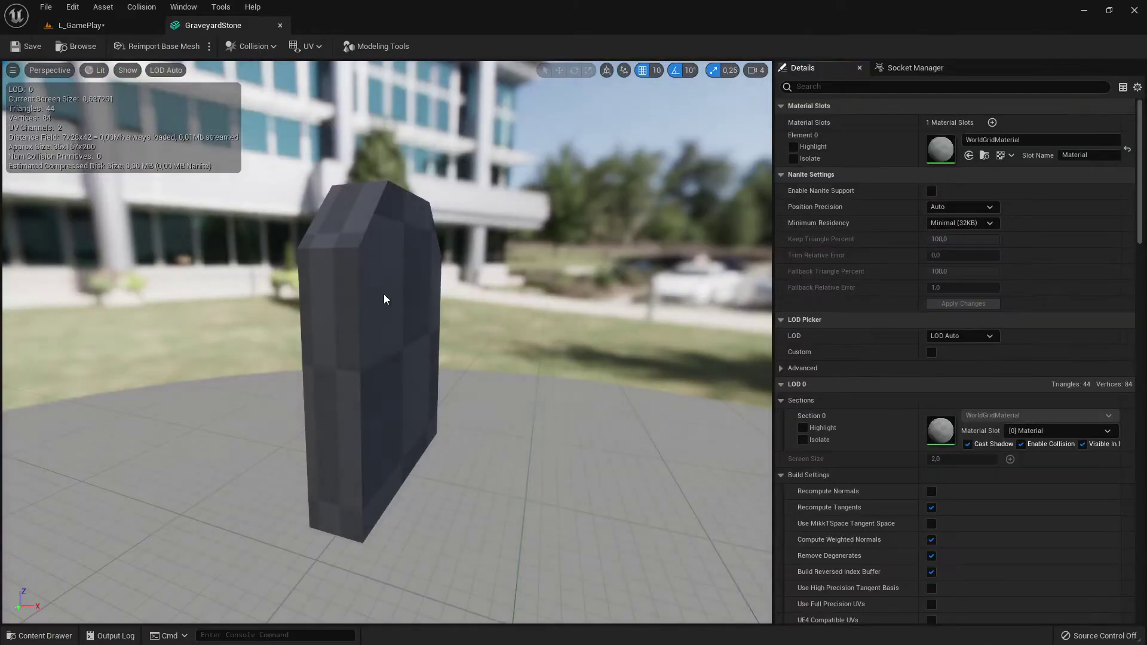
{"action": "left_click_drag", "start_coordinate": [345, 335], "coordinate": [562, 338]}
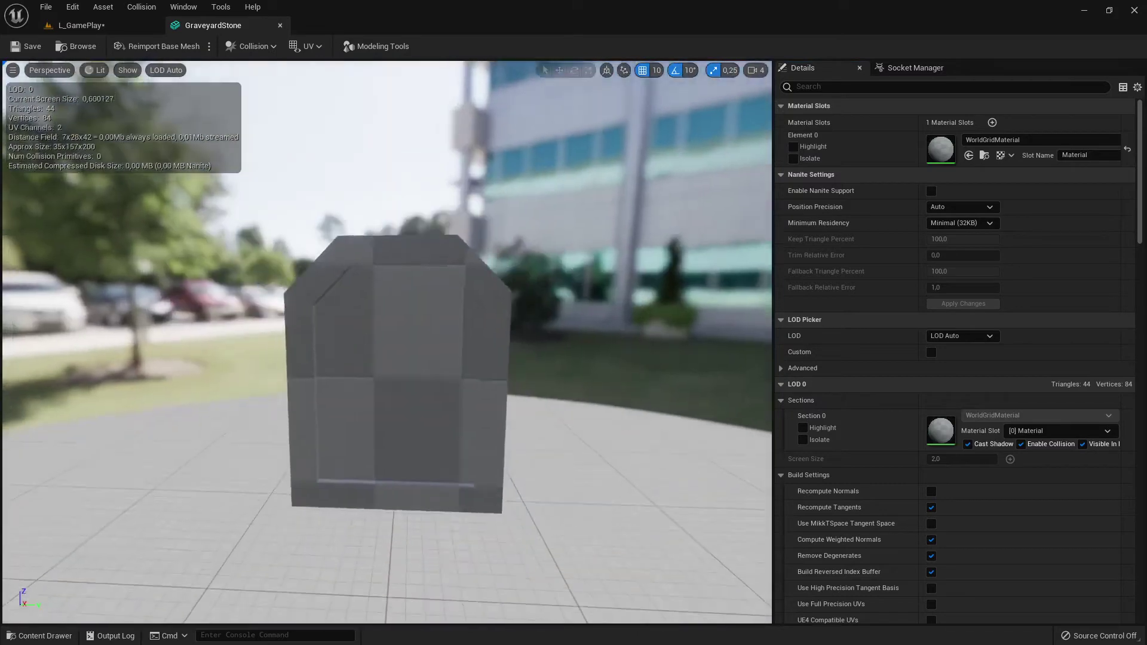
{"action": "scroll", "coordinate": [347, 338], "scroll_direction": "up", "scroll_amount": 4}
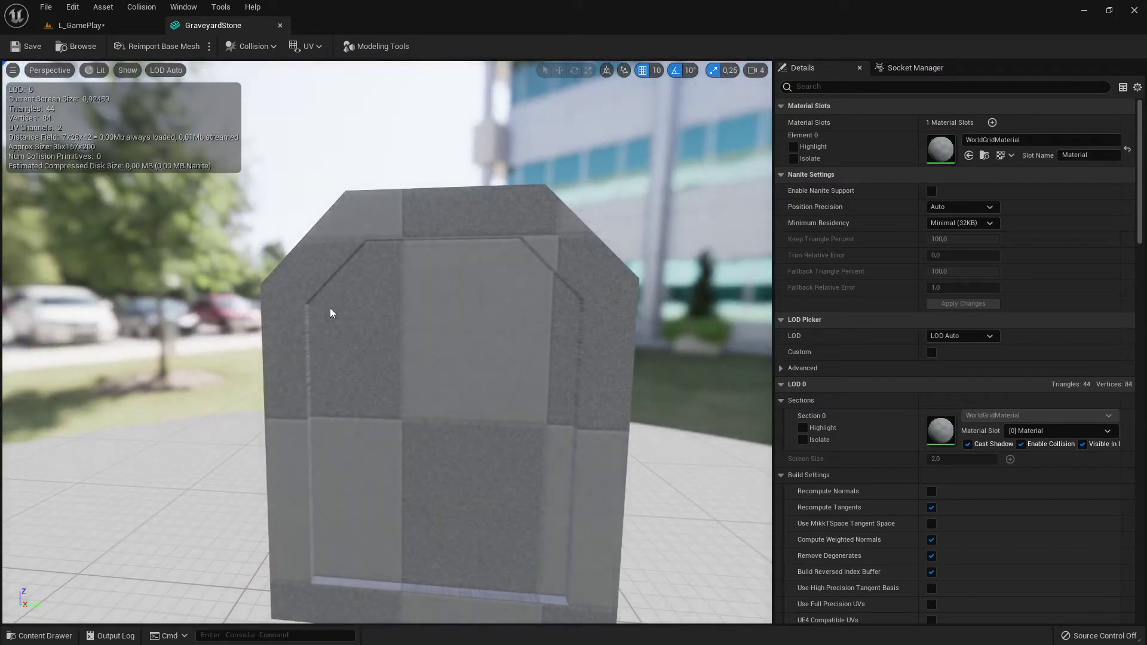
{"action": "scroll", "coordinate": [428, 371], "scroll_direction": "down", "scroll_amount": 4}
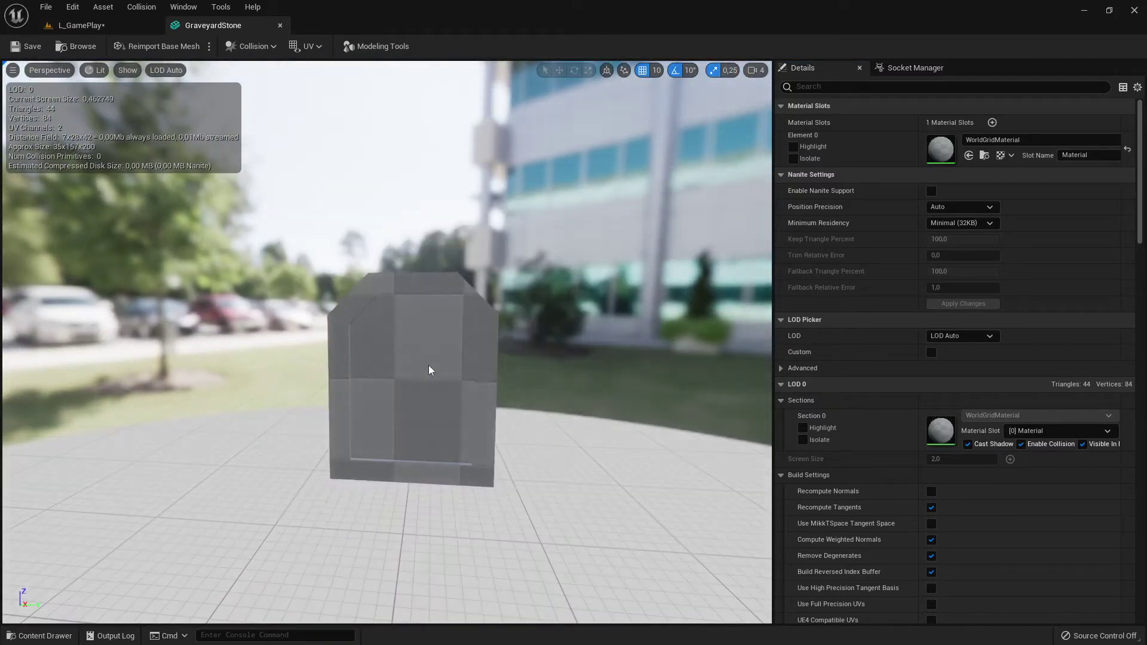
{"action": "scroll", "coordinate": [430, 370], "scroll_direction": "up", "scroll_amount": 2}
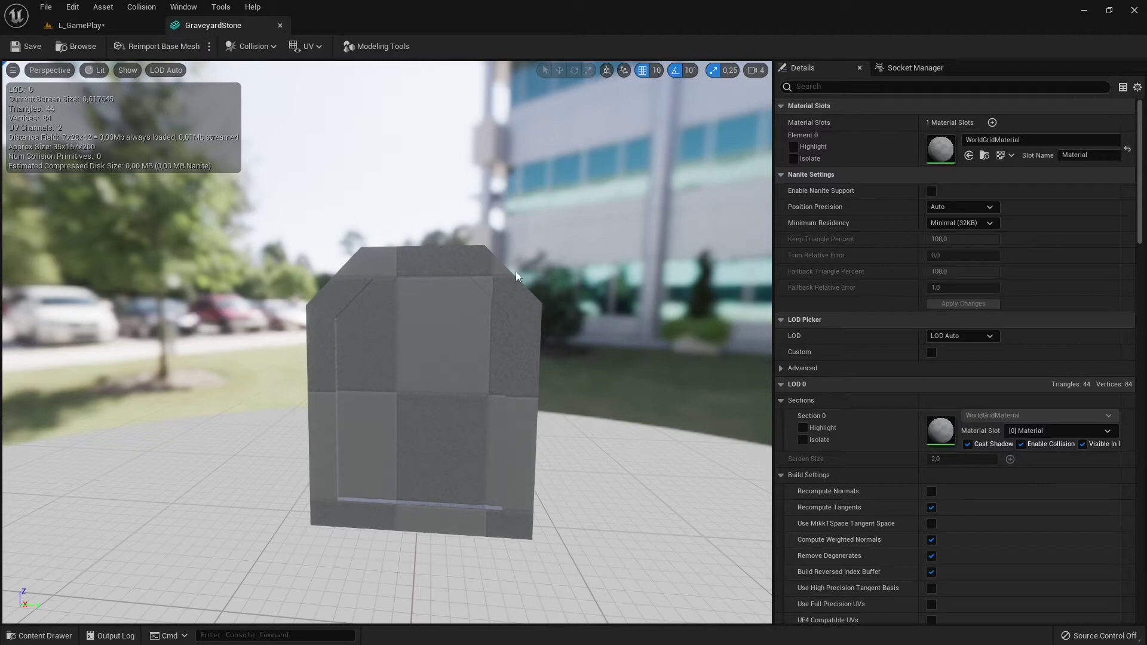
- Review the available simplified collision types, filter the mesh details by "col" and examine the Collision Complexity options
{"action": "left_click", "coordinate": [141, 7]}
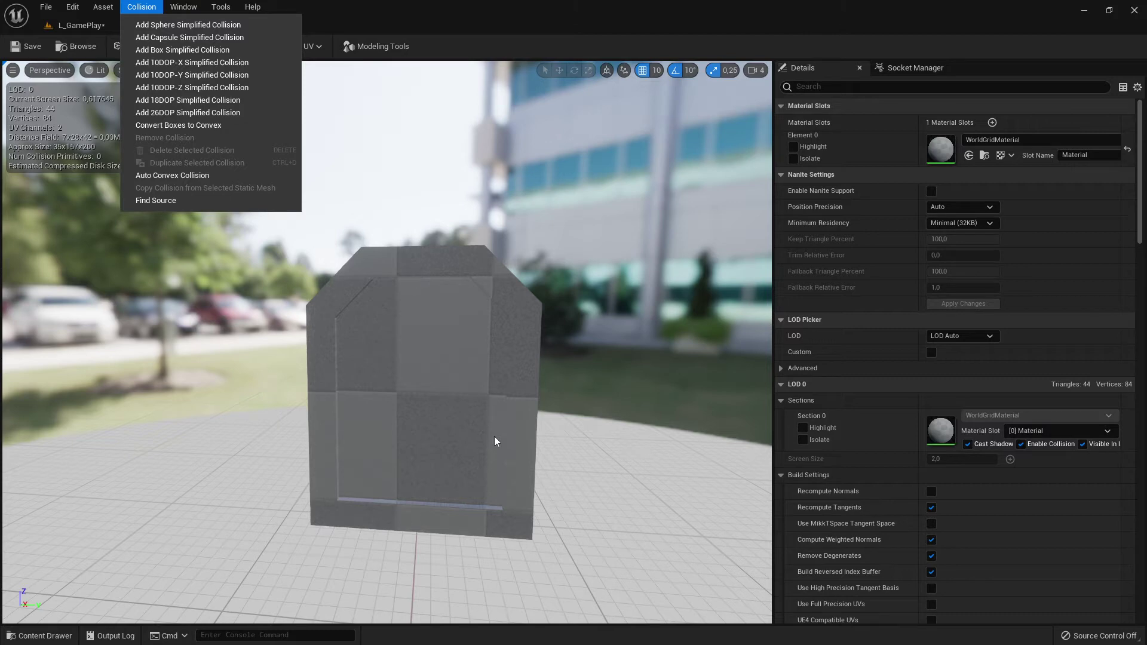
{"action": "left_click", "coordinate": [491, 320]}
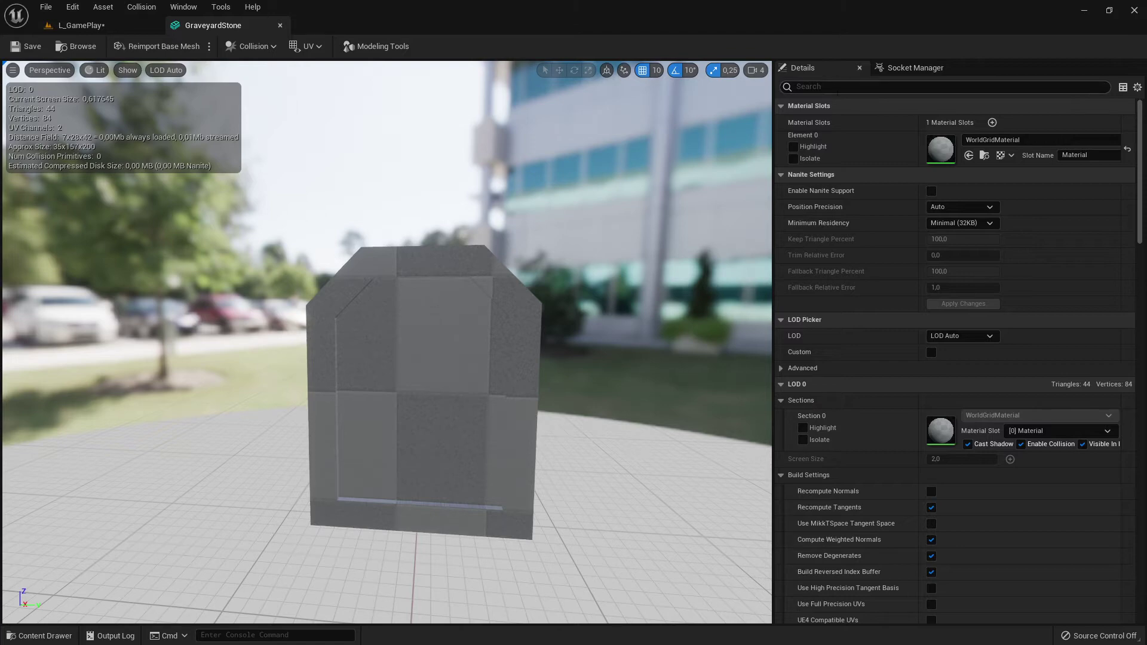
{"action": "left_click", "coordinate": [842, 88]}
{"action": "type", "text": "col"}
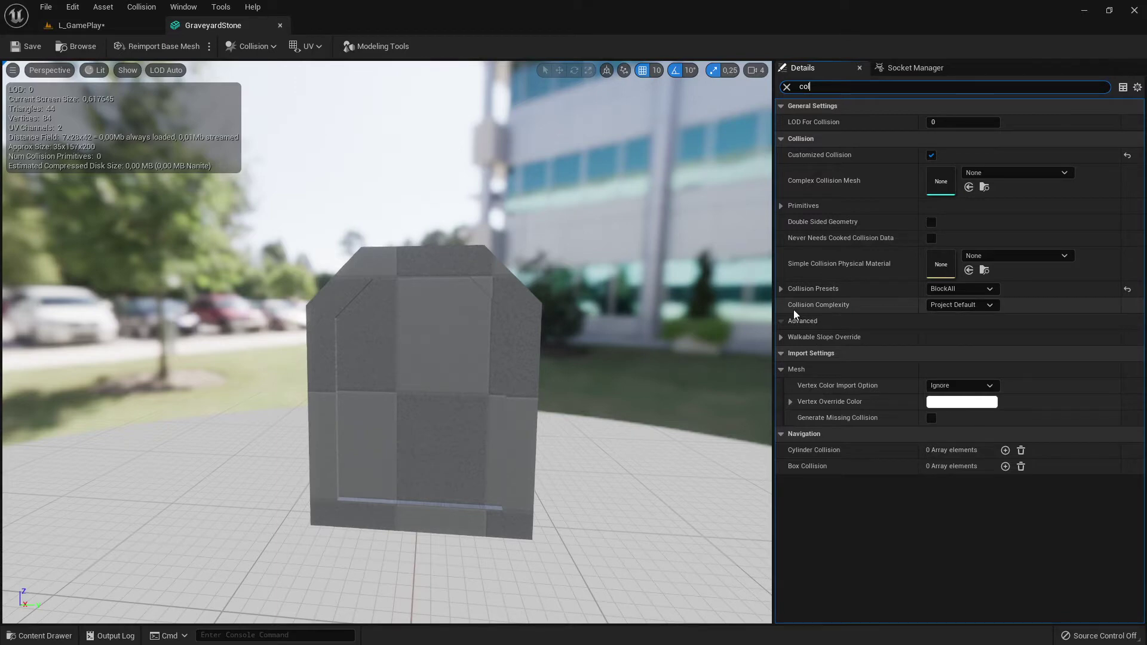
{"action": "left_click", "coordinate": [955, 306]}
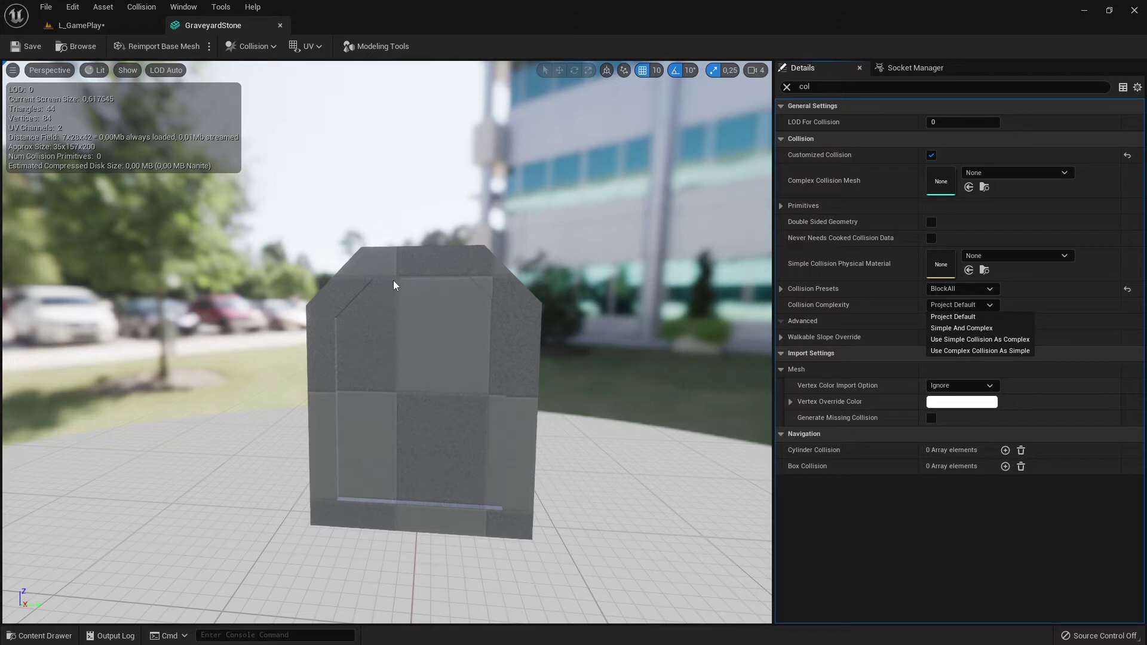
{"action": "left_click", "coordinate": [624, 323]}
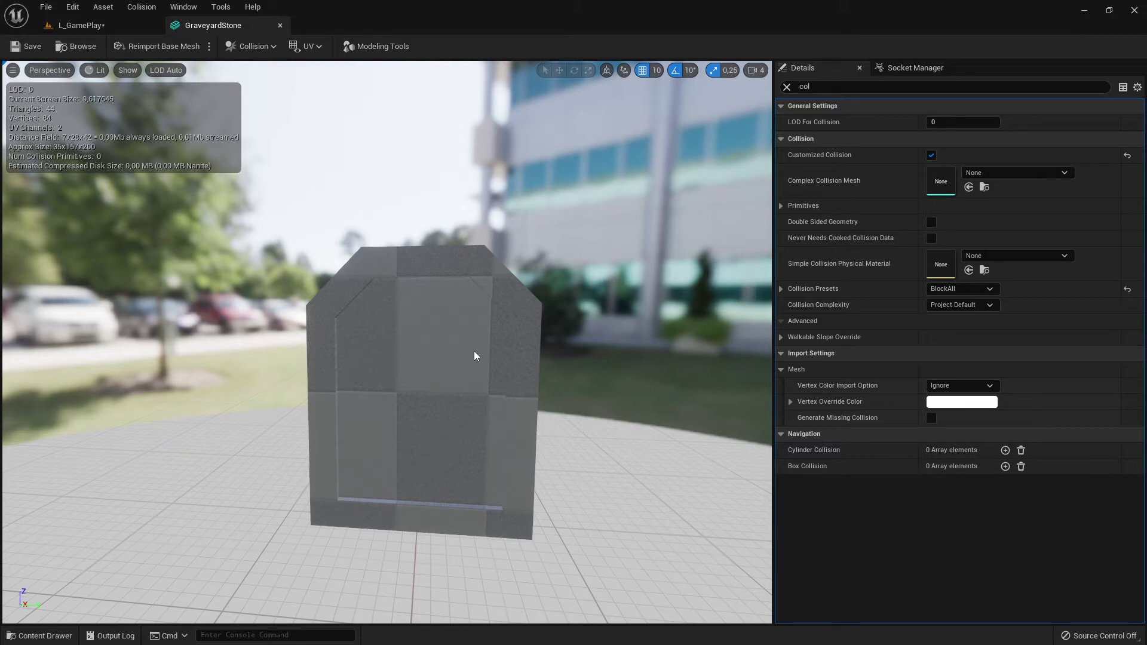
- Turn on the Simple Collision and Complex Collision displays for the gravestone mesh in its viewport
{"action": "left_click", "coordinate": [126, 71]}
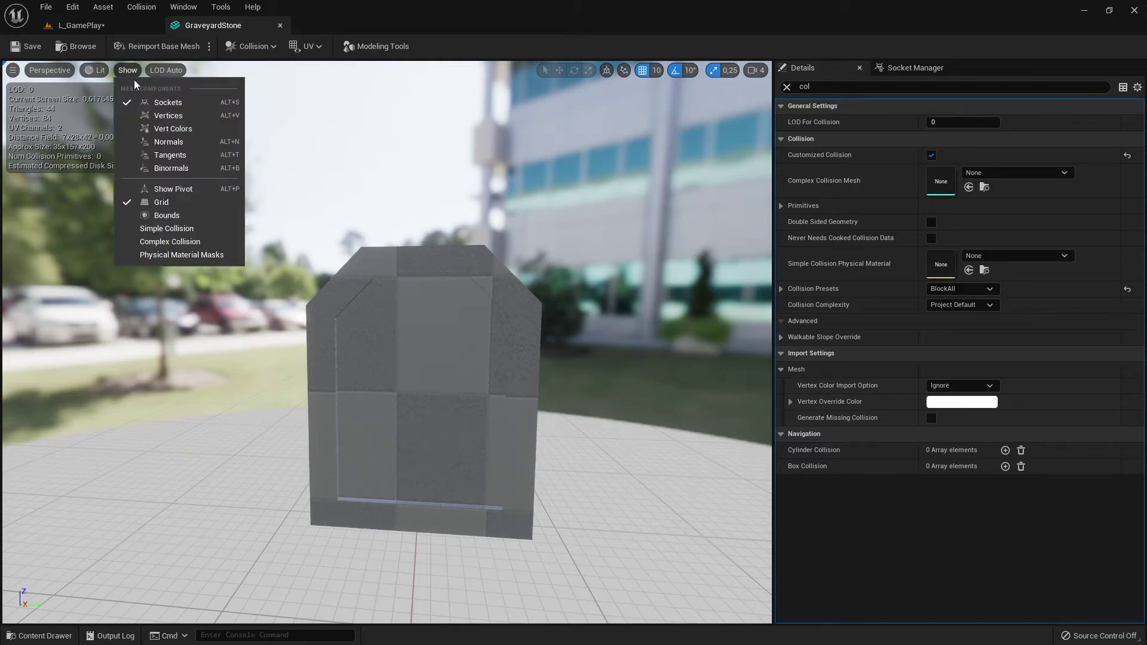
{"action": "left_click", "coordinate": [151, 232]}
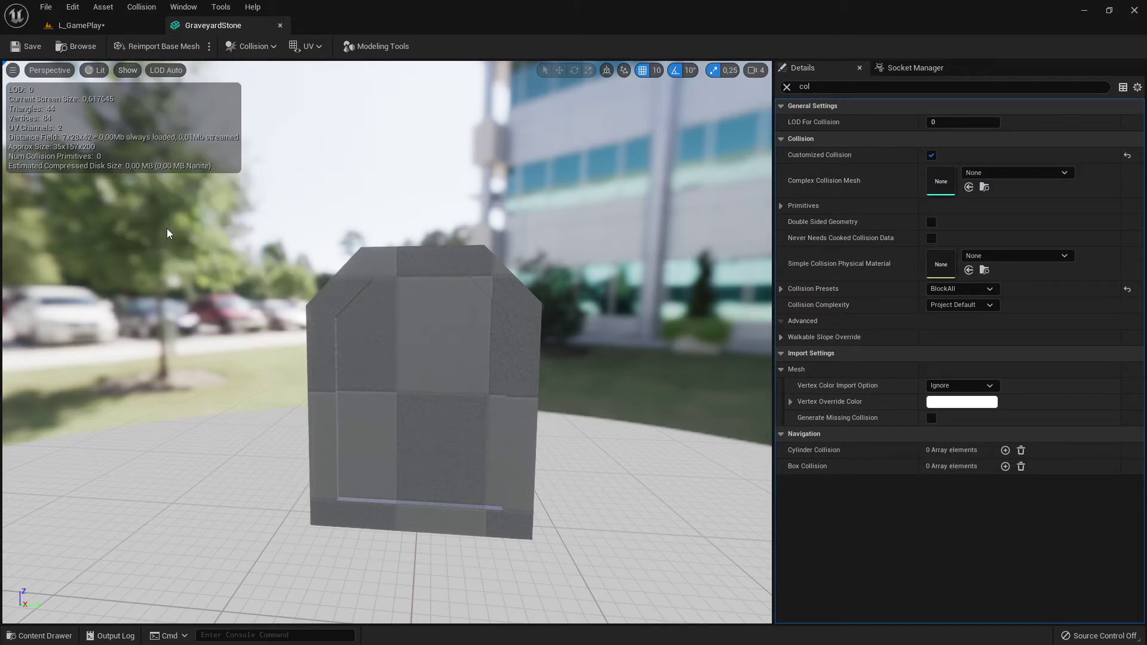
{"action": "left_click", "coordinate": [132, 75]}
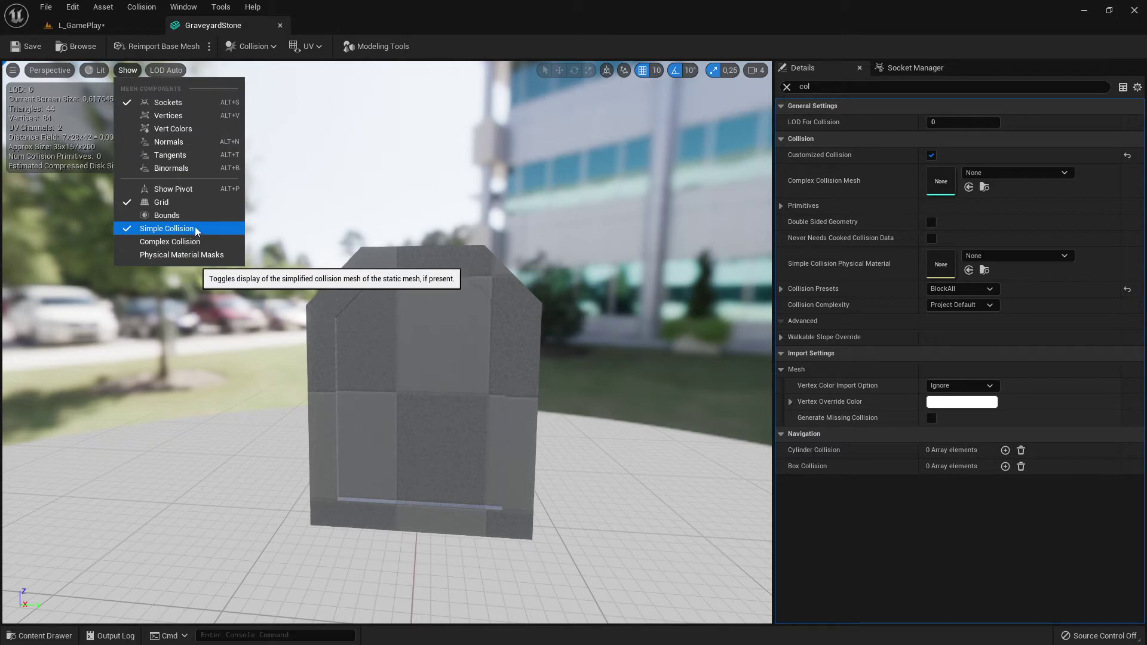
{"action": "left_click", "coordinate": [351, 134]}
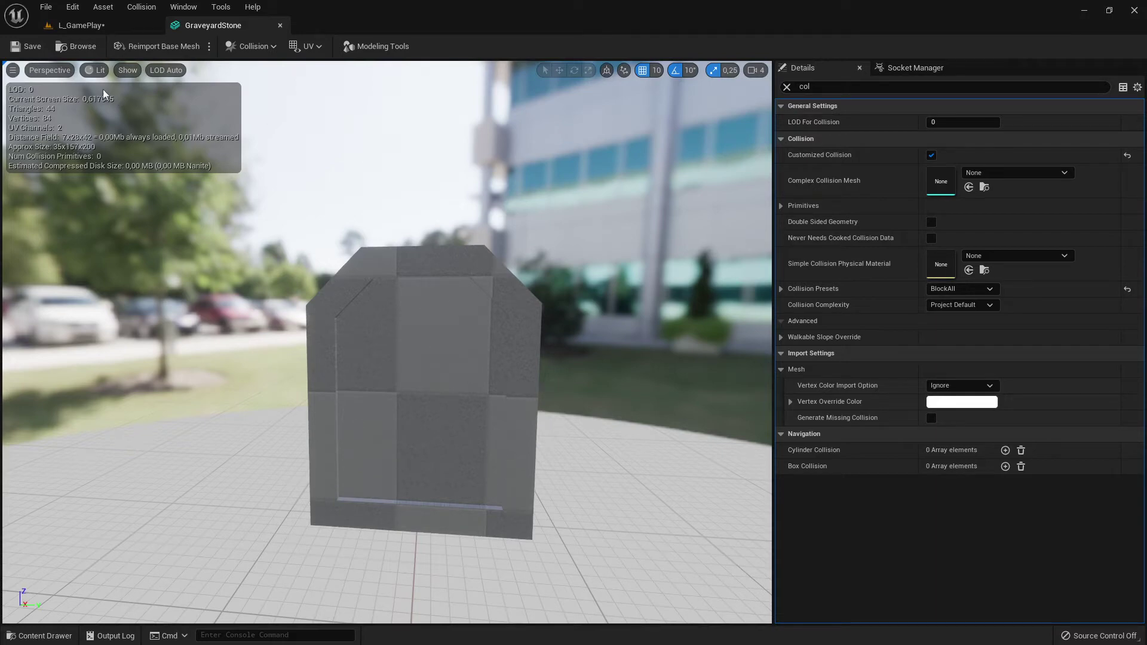
{"action": "left_click", "coordinate": [129, 71]}
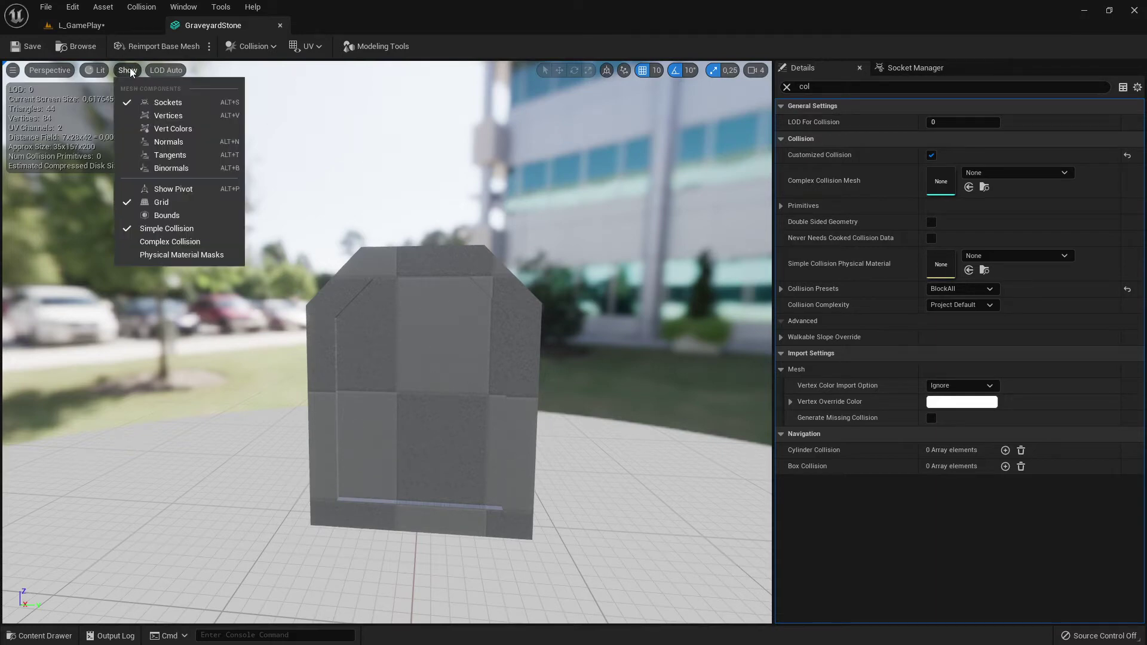
{"action": "left_click", "coordinate": [167, 242]}
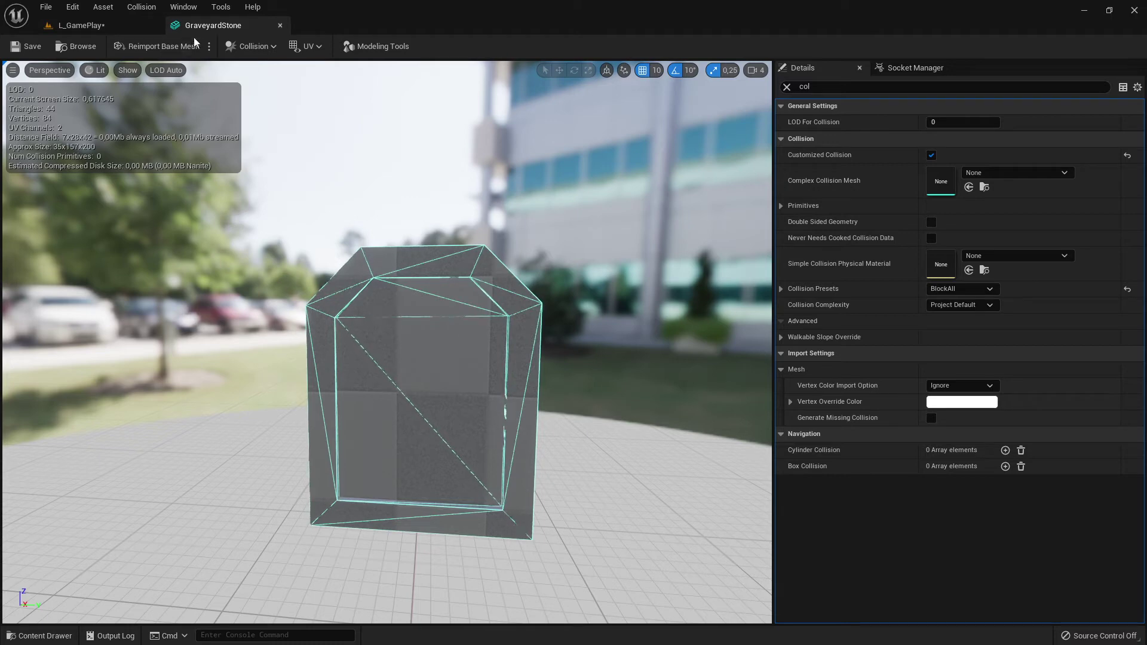
- Play-test the L_GamePlay level by walking the warrior at the new gravestone, and stop the session
{"action": "left_click", "coordinate": [79, 26]}
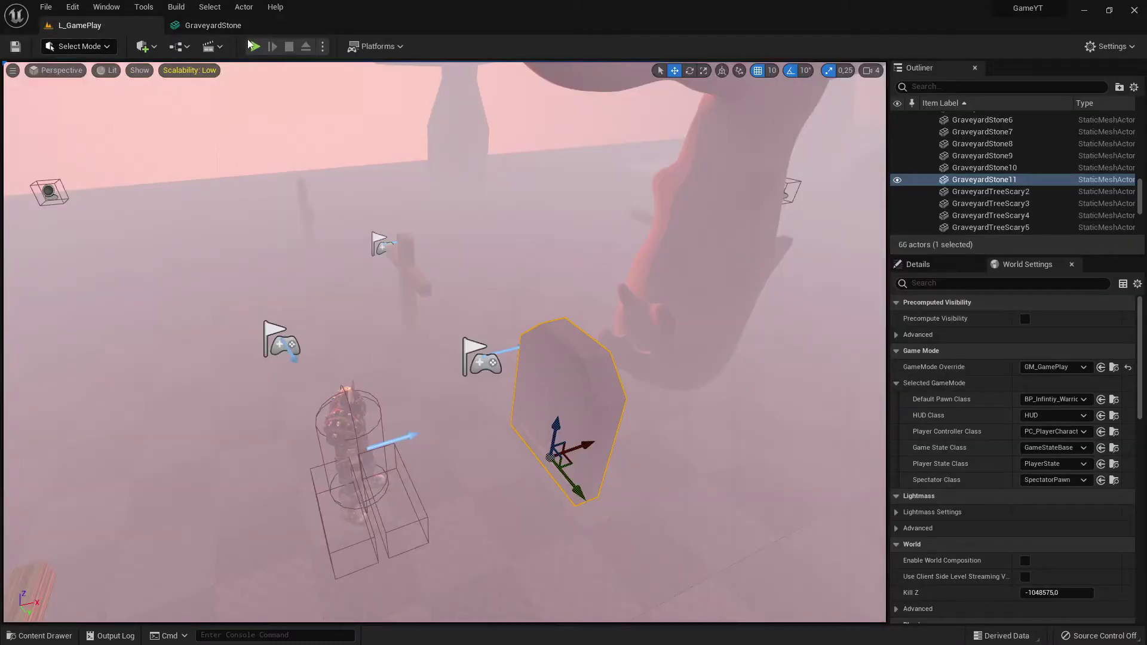
{"action": "key", "text": "alt+p"}
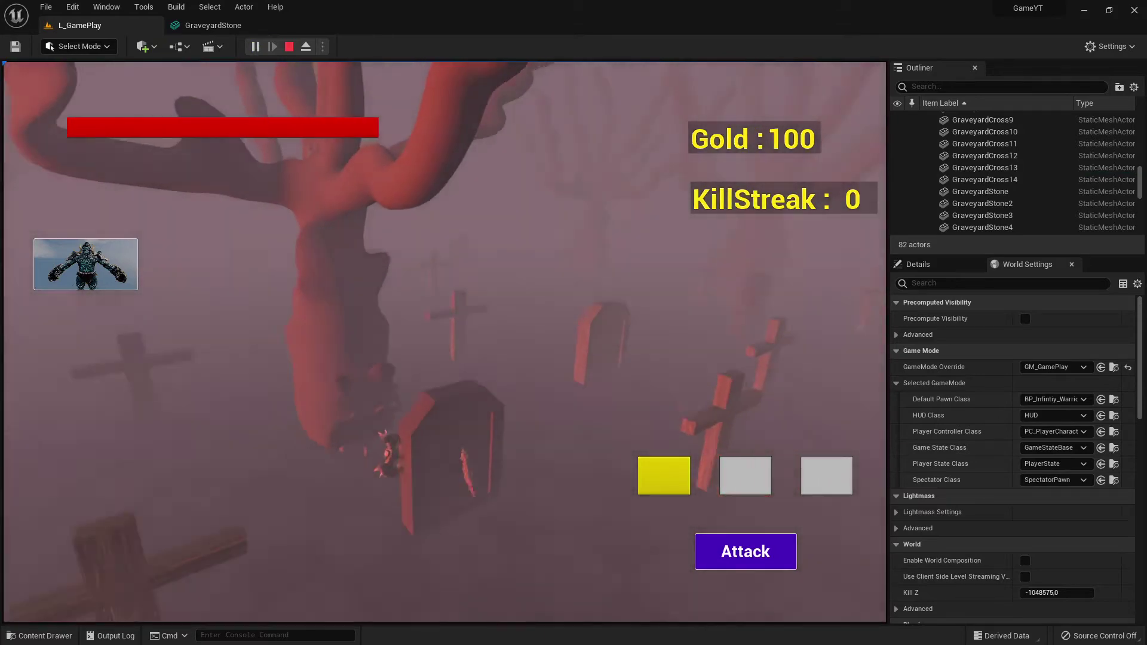
{"action": "key", "text": "w"}
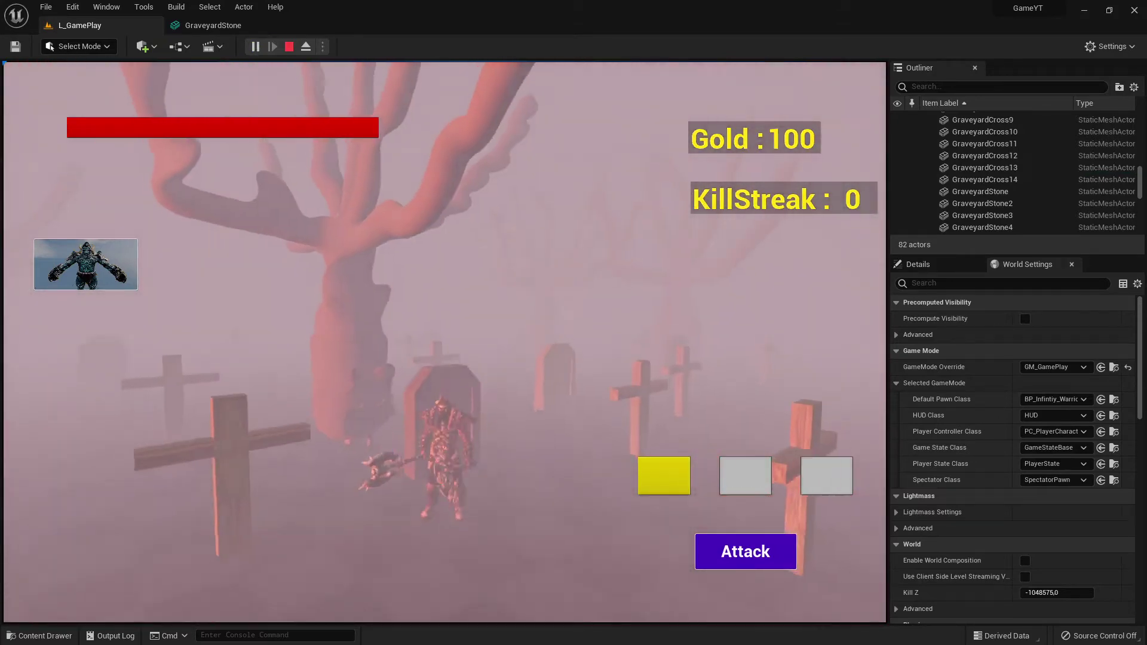
{"action": "left_click", "coordinate": [290, 47]}
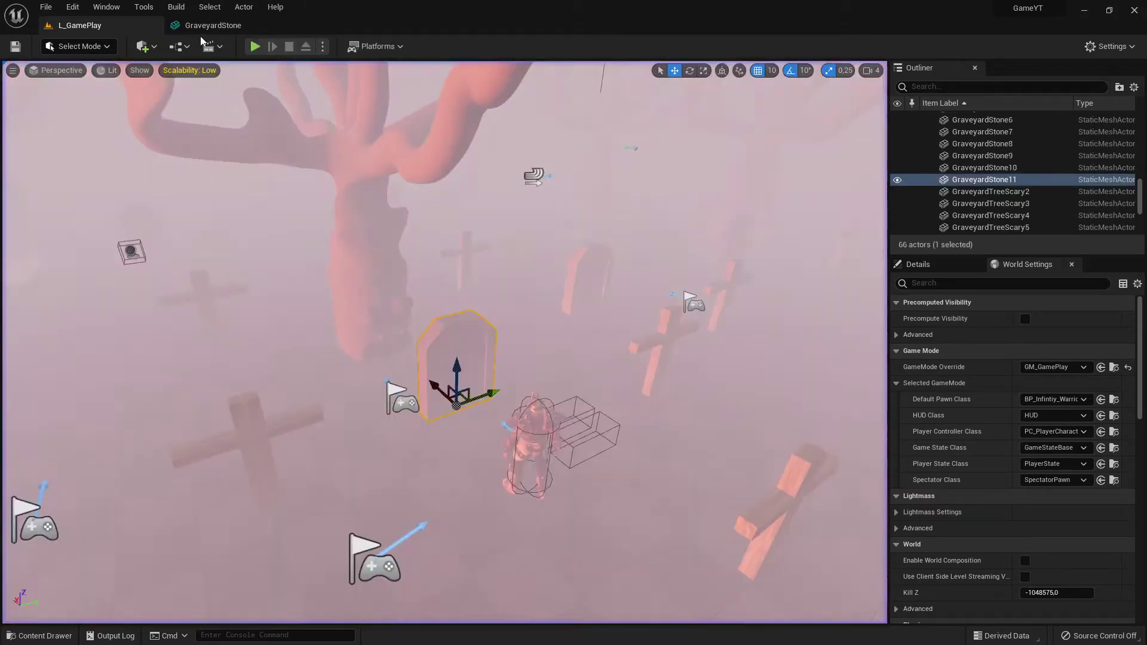
- Set the GraveyardStone mesh's Collision Complexity to Use Complex Collision As Simple and save the mesh
{"action": "left_click", "coordinate": [213, 25]}
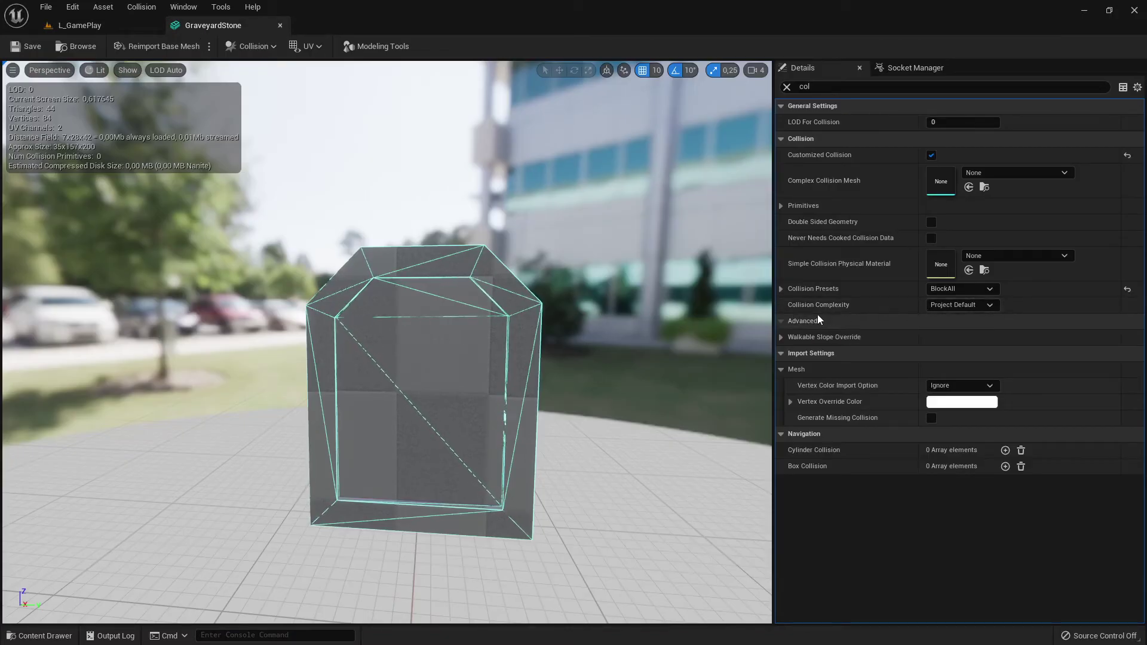
{"action": "left_click", "coordinate": [955, 304]}
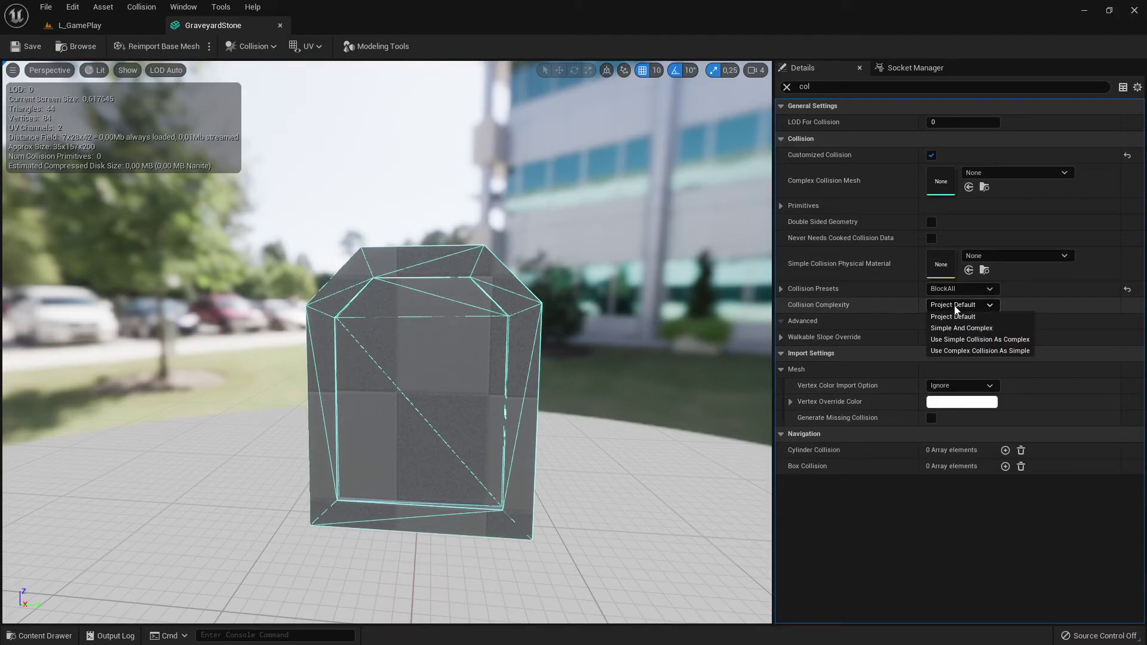
{"action": "left_click", "coordinate": [959, 316]}
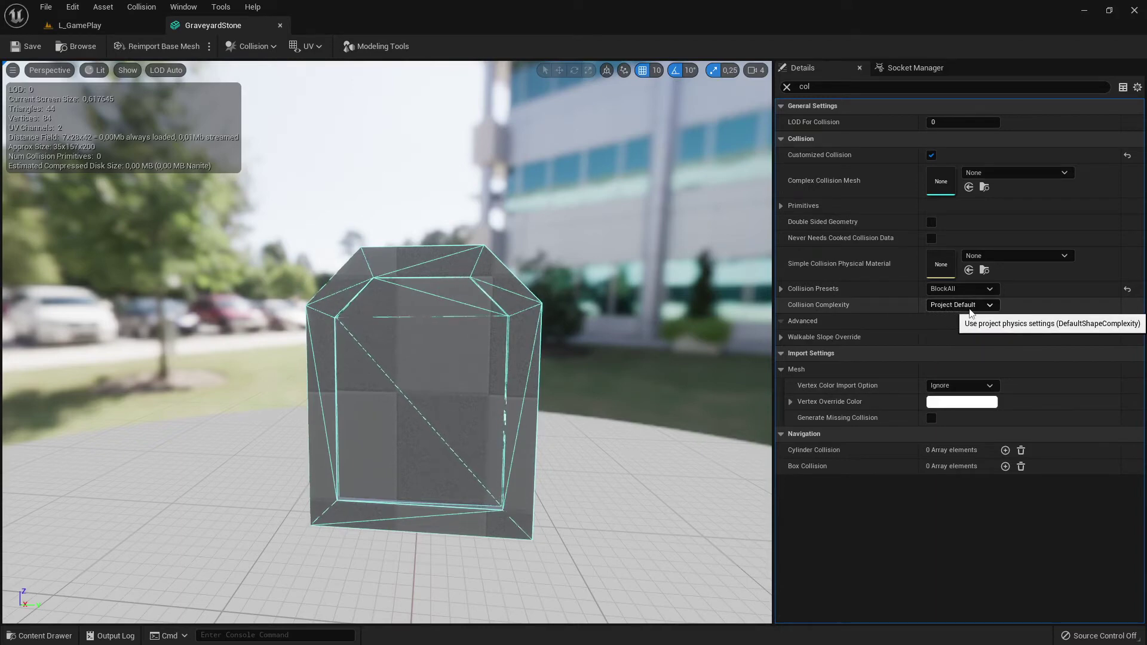
{"action": "left_click", "coordinate": [950, 306]}
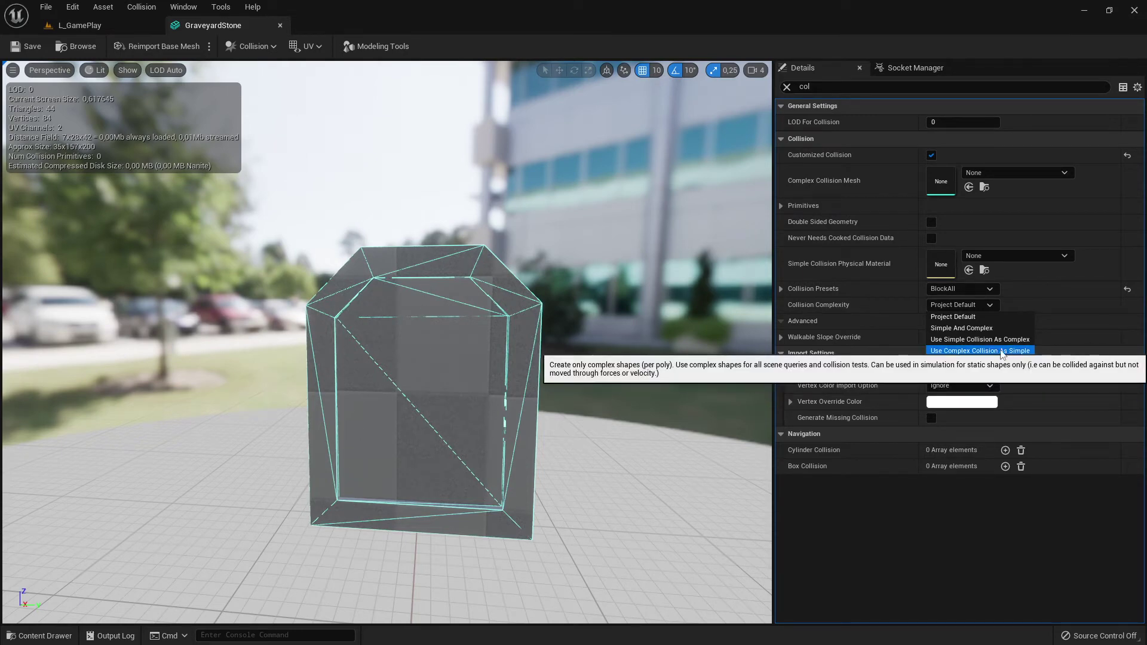
{"action": "left_click", "coordinate": [998, 351]}
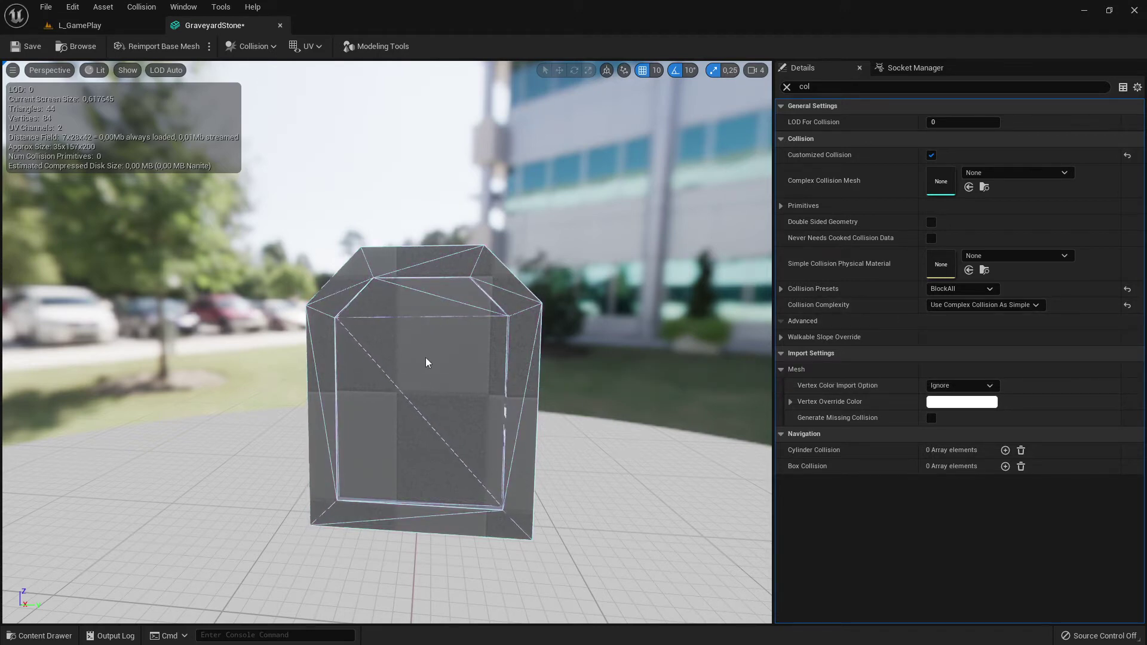
{"action": "left_click", "coordinate": [27, 46]}
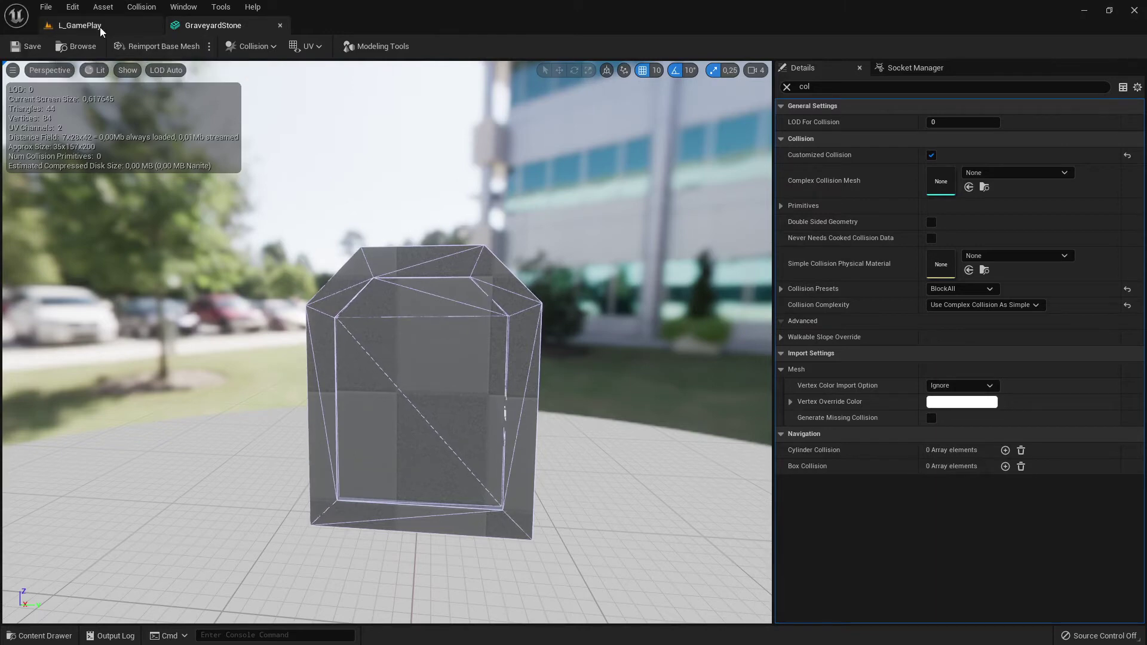
{"action": "left_click", "coordinate": [141, 8]}
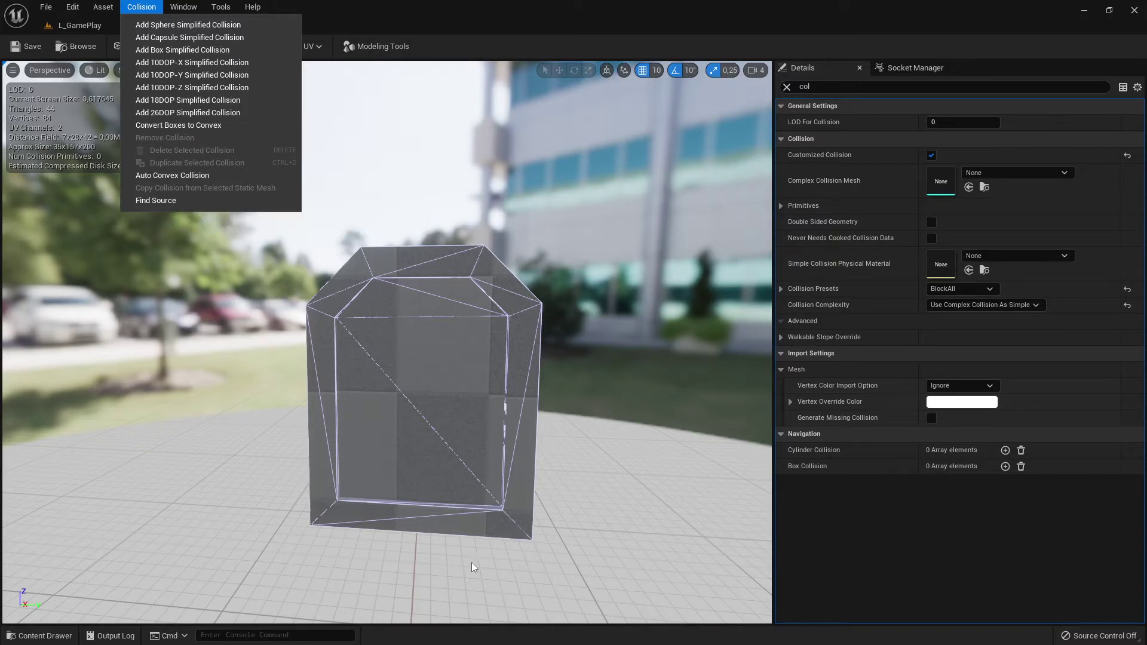
{"action": "left_click", "coordinate": [46, 7]}
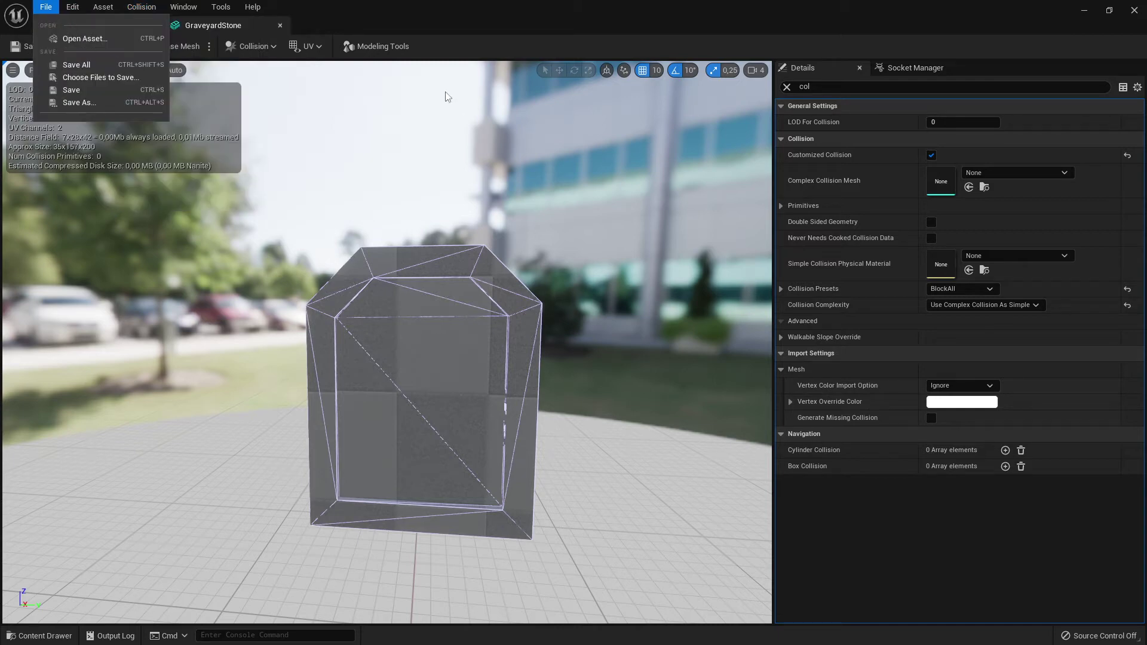
{"action": "left_click", "coordinate": [450, 62]}
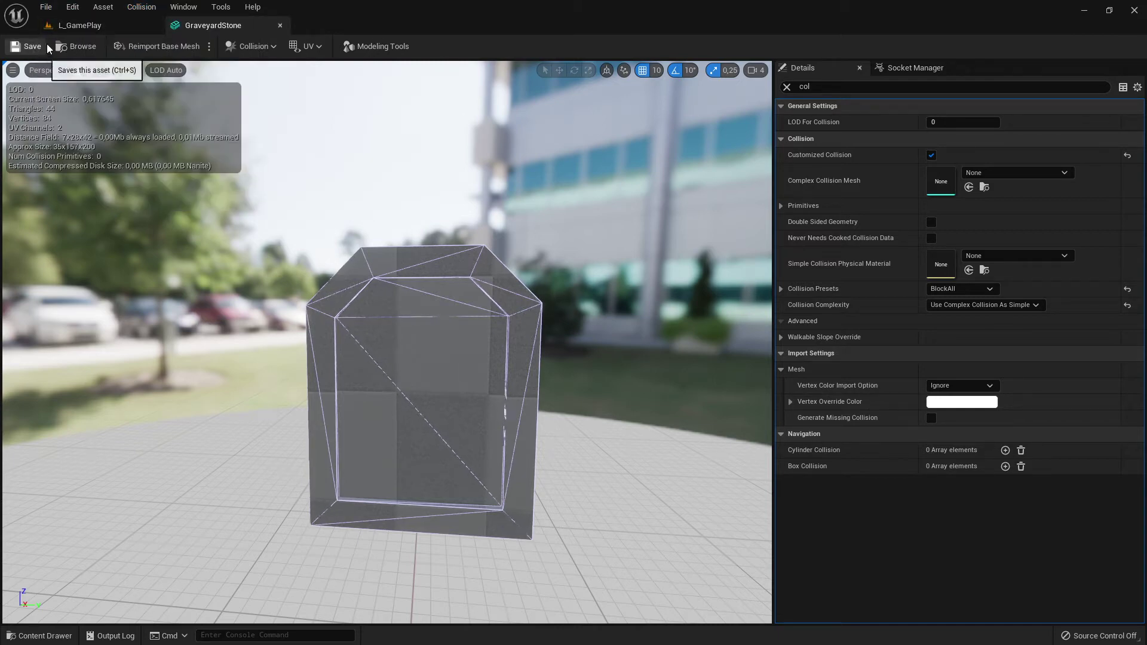
{"action": "left_click", "coordinate": [79, 26]}
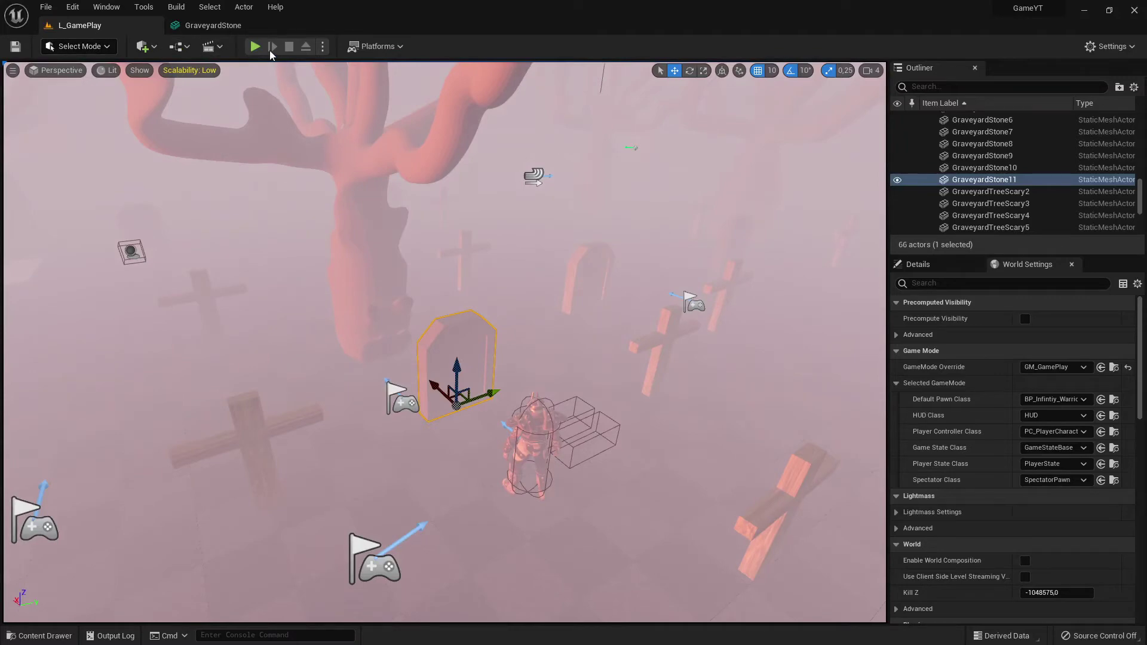
{"action": "left_click", "coordinate": [213, 26]}
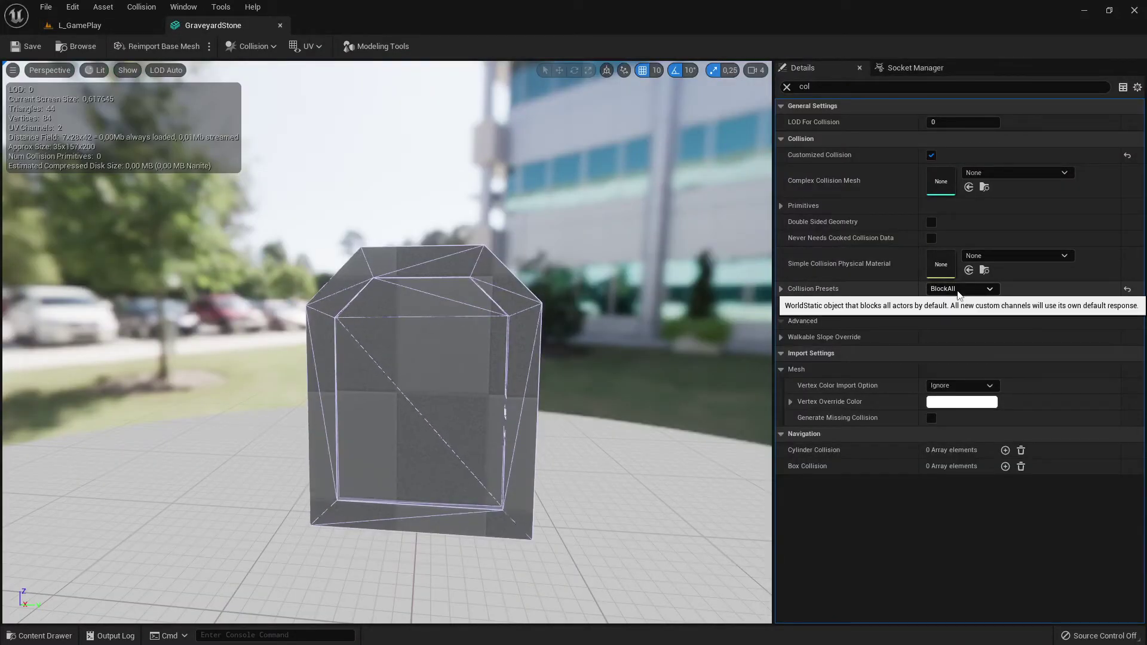
- Return to the L_GamePlay level and compare the warrior with the new gravestone, selecting each in turn and viewing them from several angles
{"action": "left_click", "coordinate": [146, 27]}
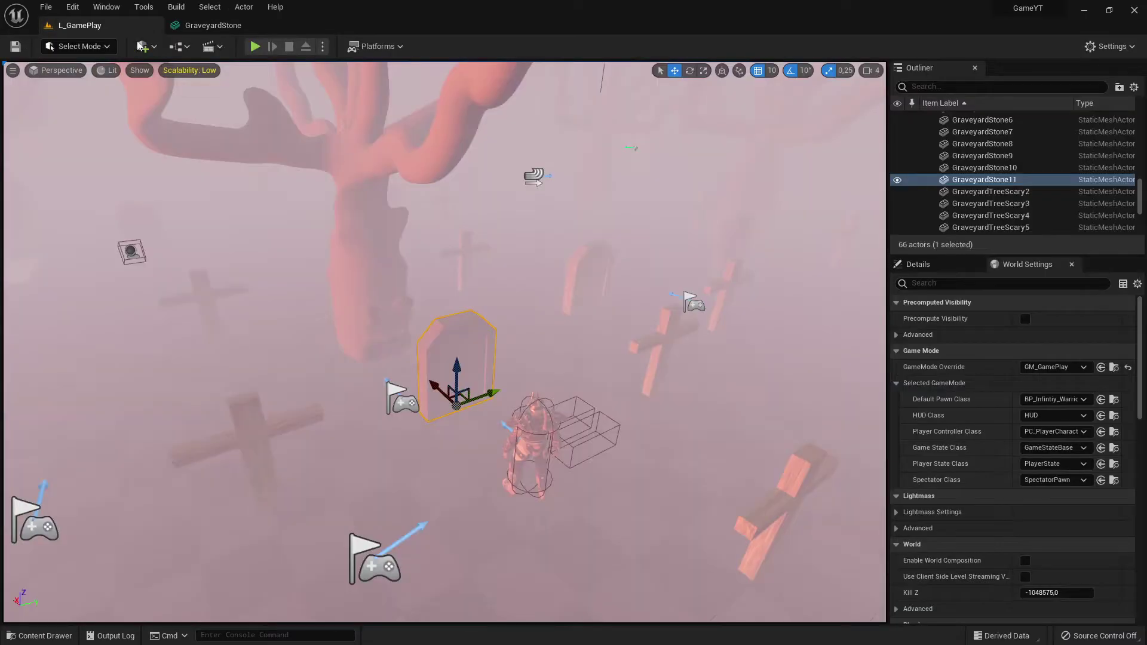
{"action": "right_click_drag", "start_coordinate": [463, 328], "coordinate": [605, 388]}
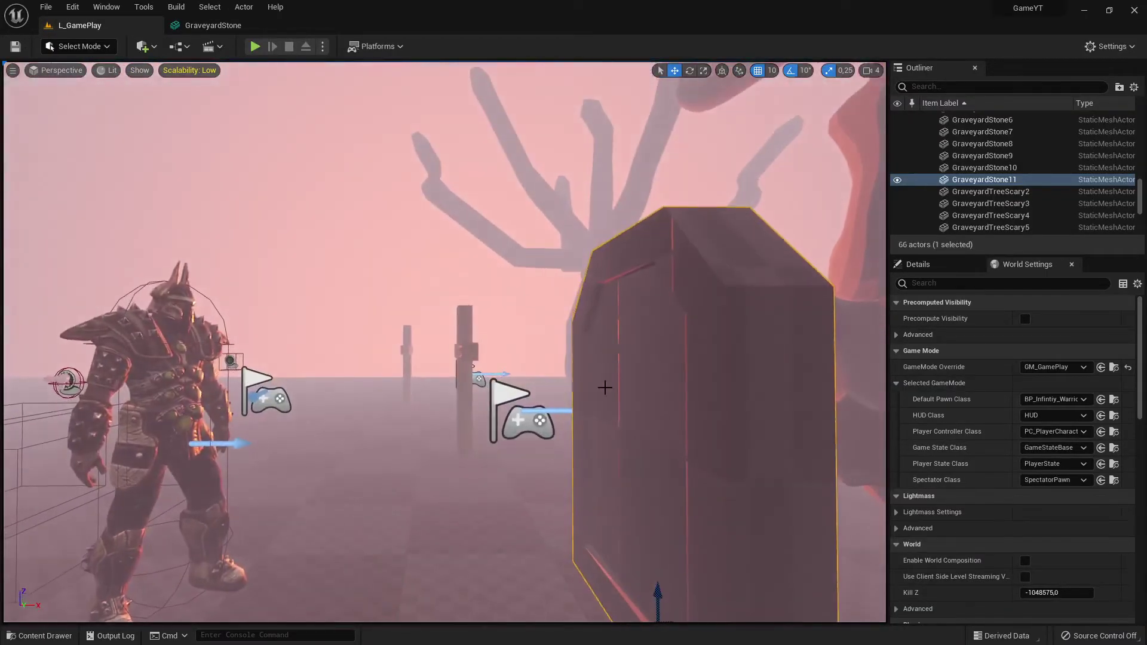
{"action": "scroll", "coordinate": [683, 325], "scroll_direction": "down", "scroll_amount": 5}
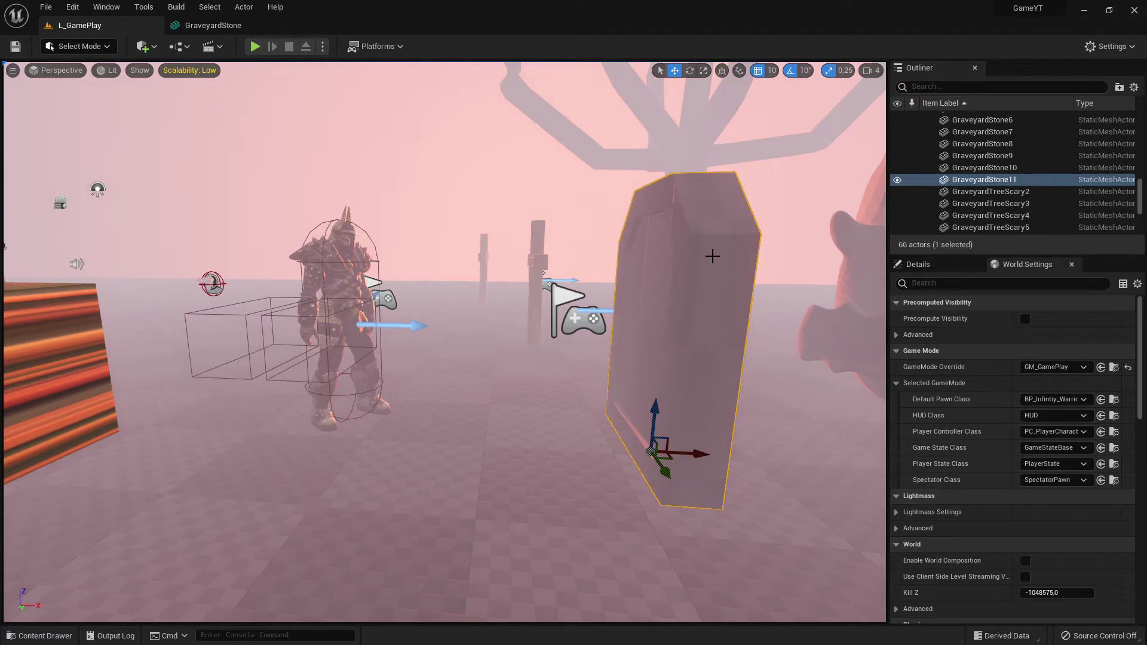
{"action": "left_click", "coordinate": [351, 257]}
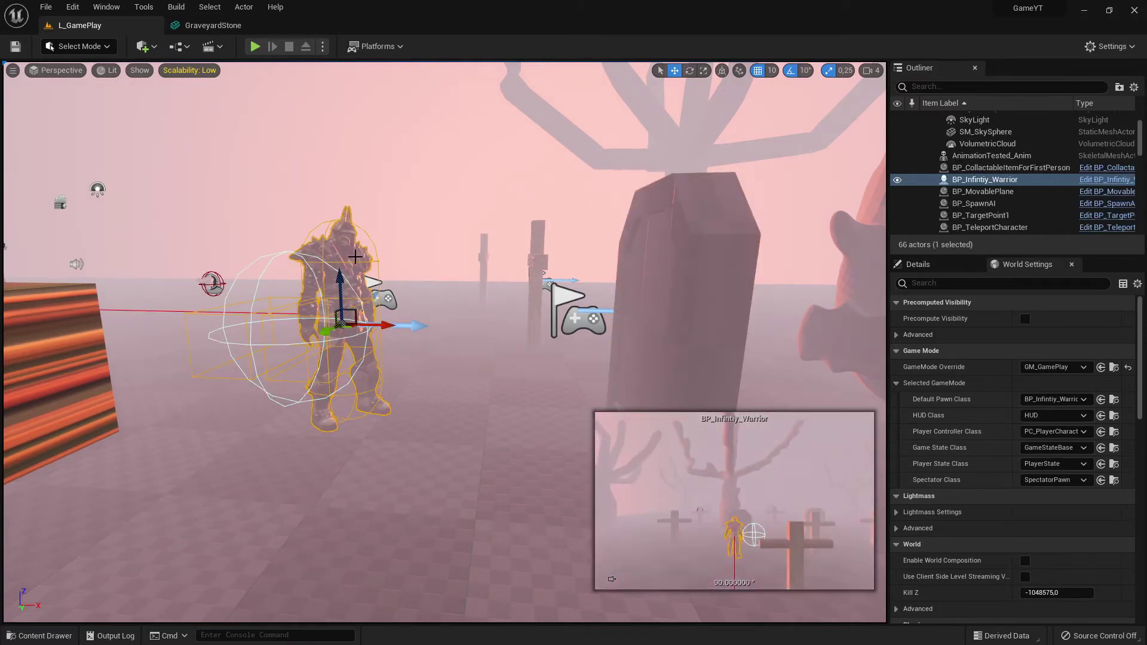
{"action": "left_click", "coordinate": [672, 262]}
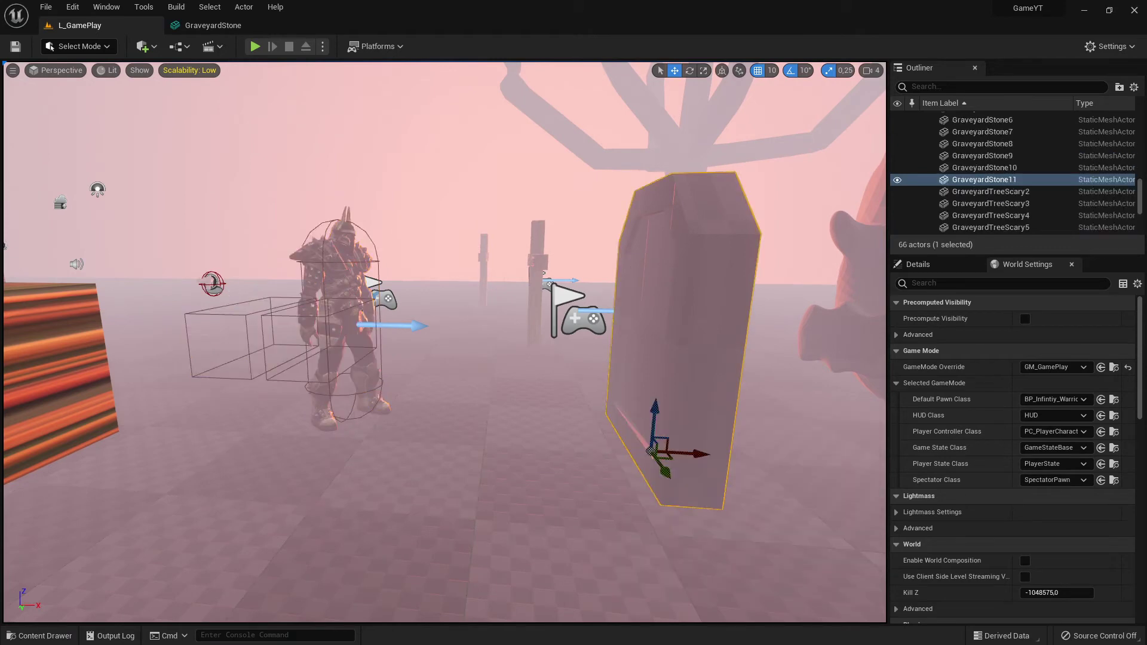
{"action": "left_click", "coordinate": [372, 264]}
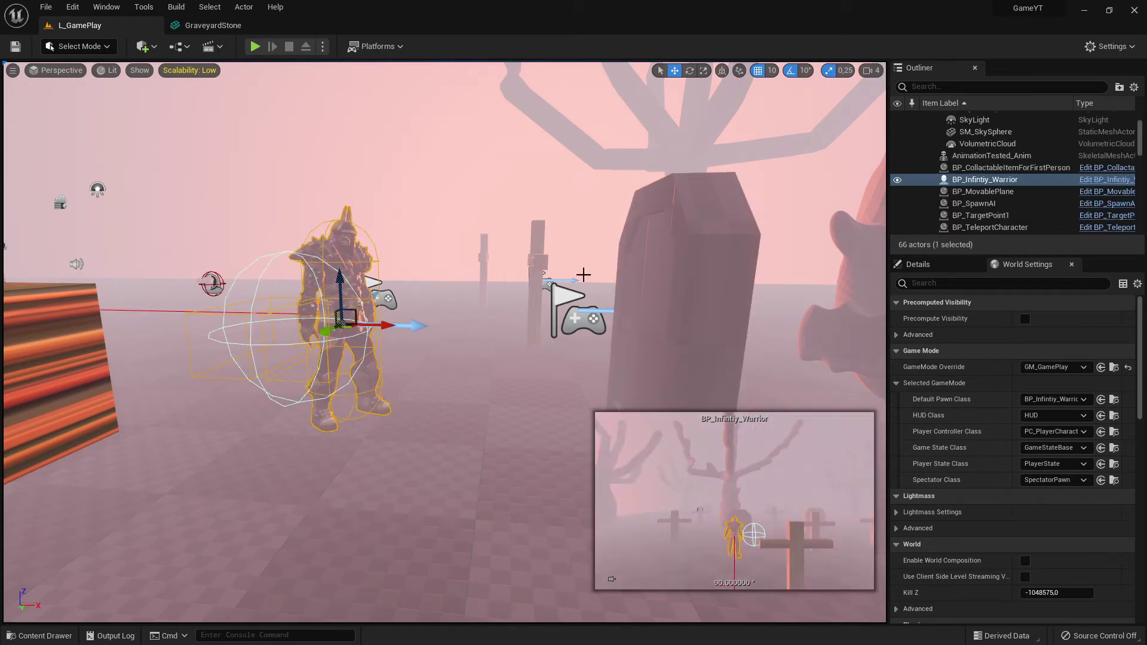
{"action": "left_click", "coordinate": [687, 257]}
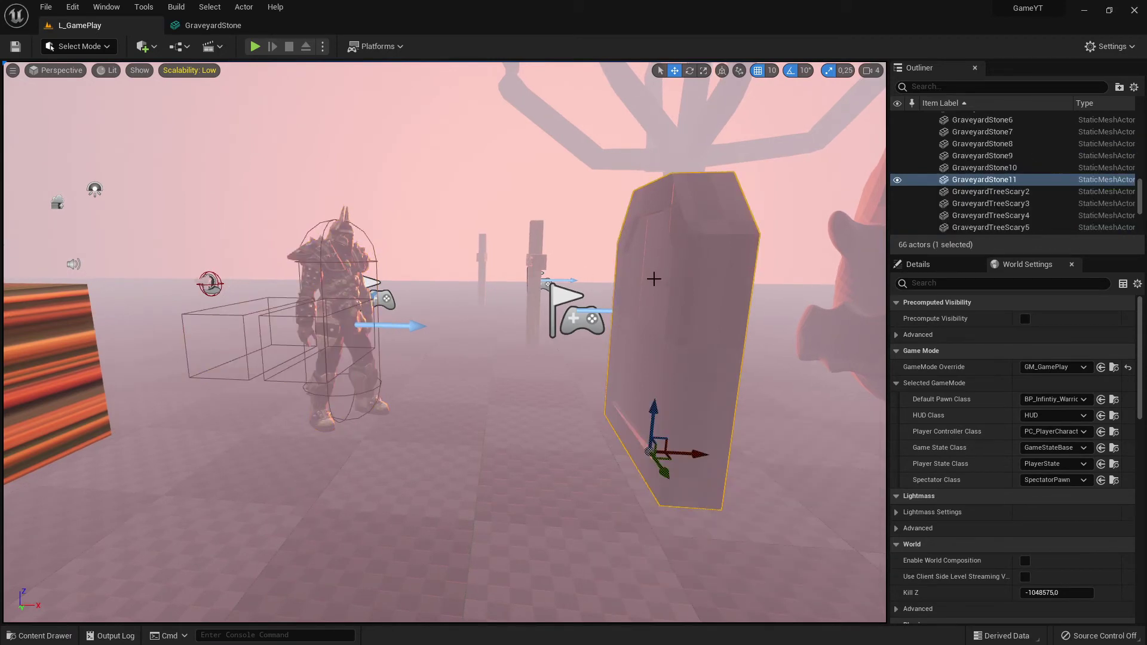
{"action": "right_click_drag", "start_coordinate": [641, 293], "coordinate": [641, 382]}
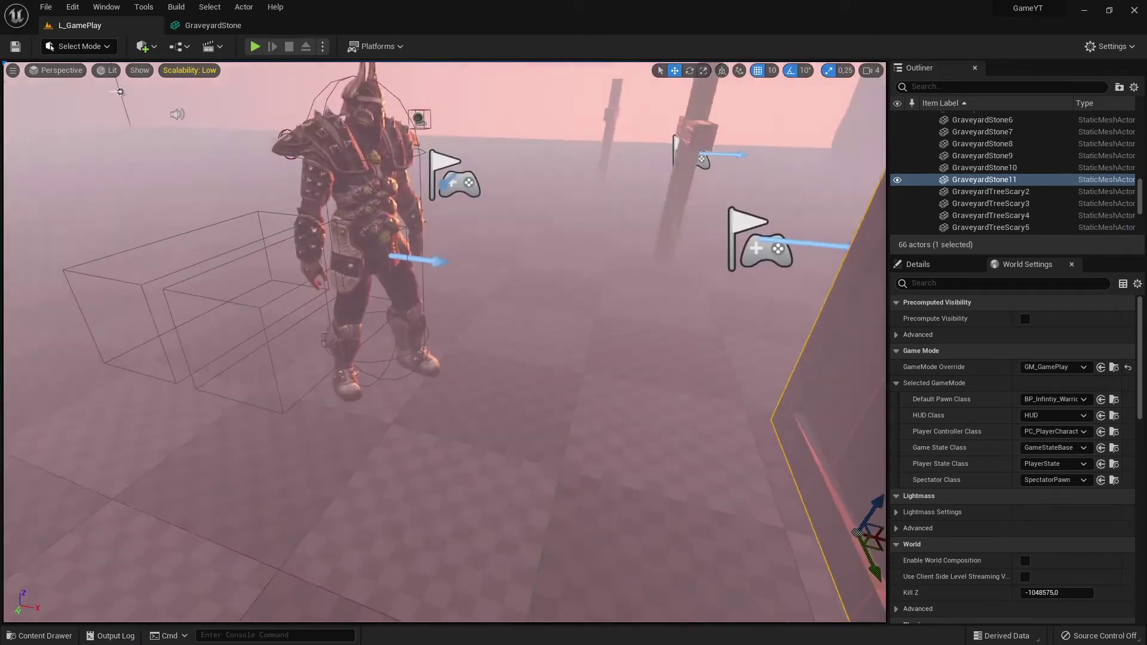
{"action": "left_click", "coordinate": [380, 161]}
{"action": "right_click_drag", "start_coordinate": [417, 195], "coordinate": [451, 194]}
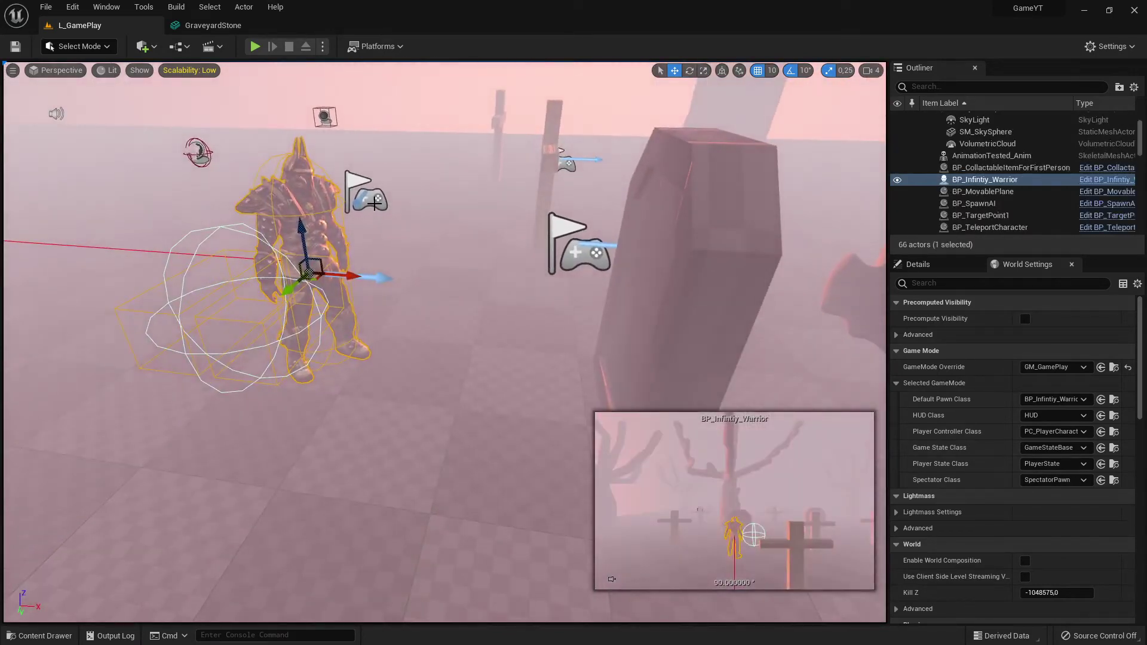